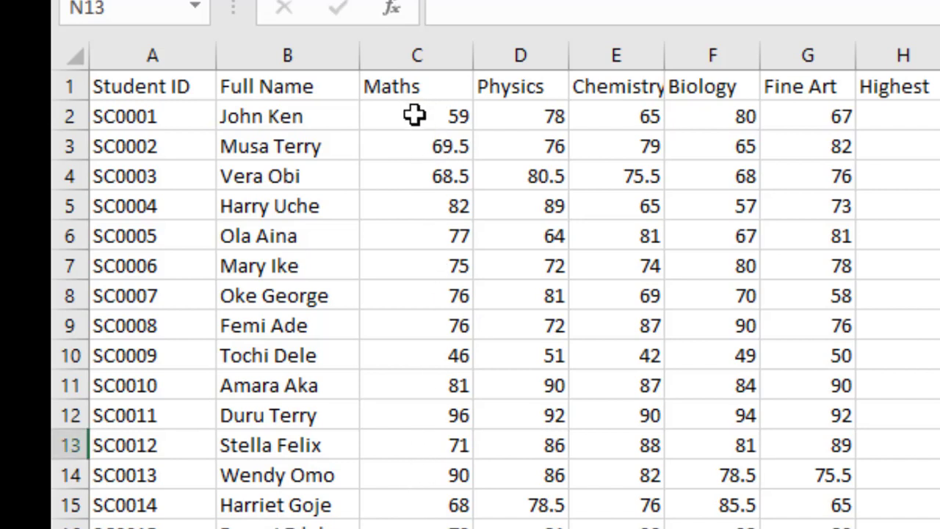
Review the students' scores in the Maths, Physics, Chemistry, Biology and Fine Art columns.
drag(415, 114, 440, 528)
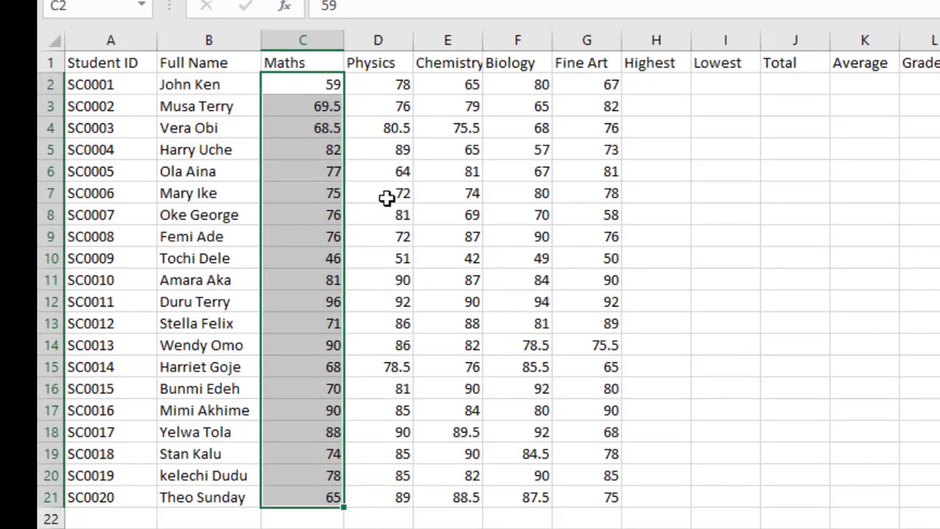
click(378, 83)
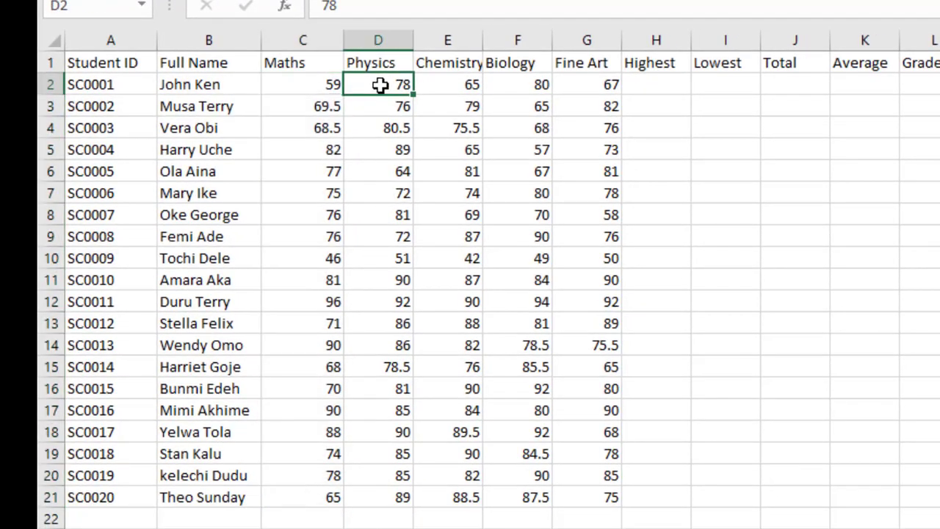
click(448, 84)
click(516, 86)
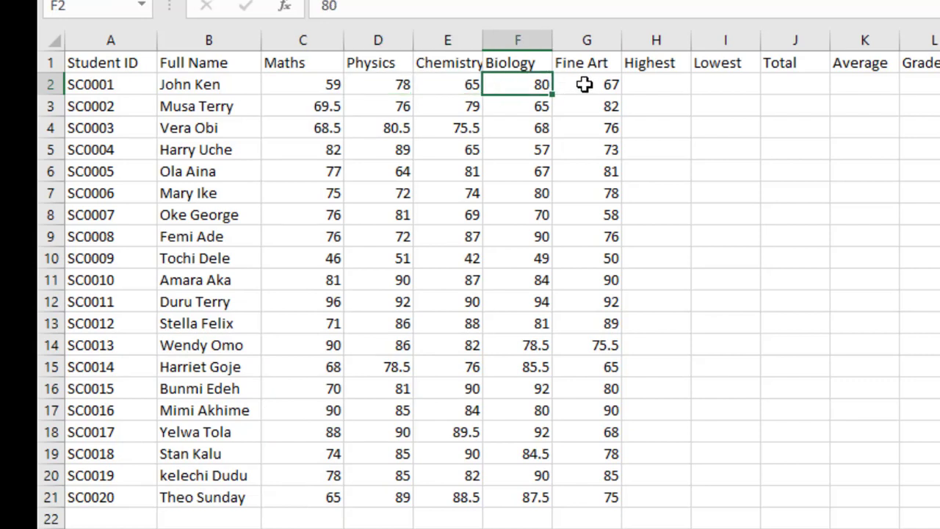
click(585, 85)
Enter the formula =MAX(C2:G2) in cell H2 to get the first student's highest score.
click(659, 86)
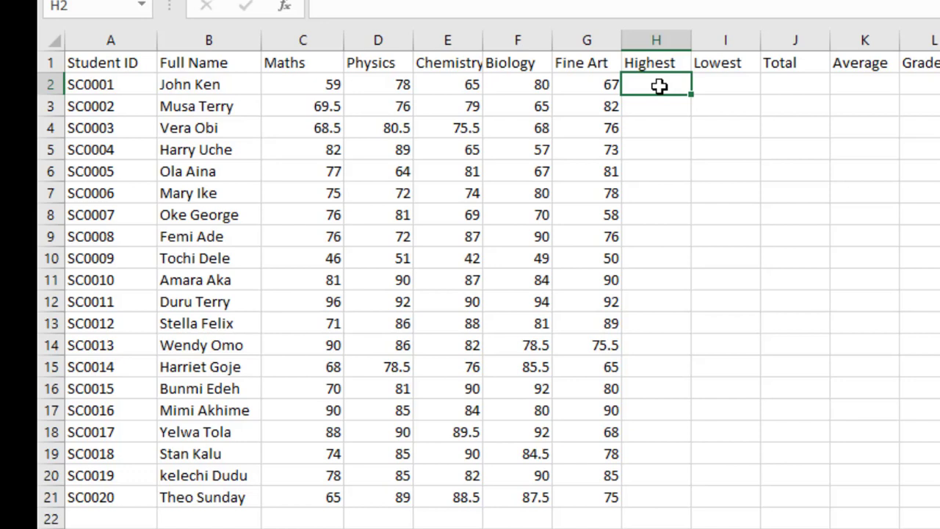
text(=m)
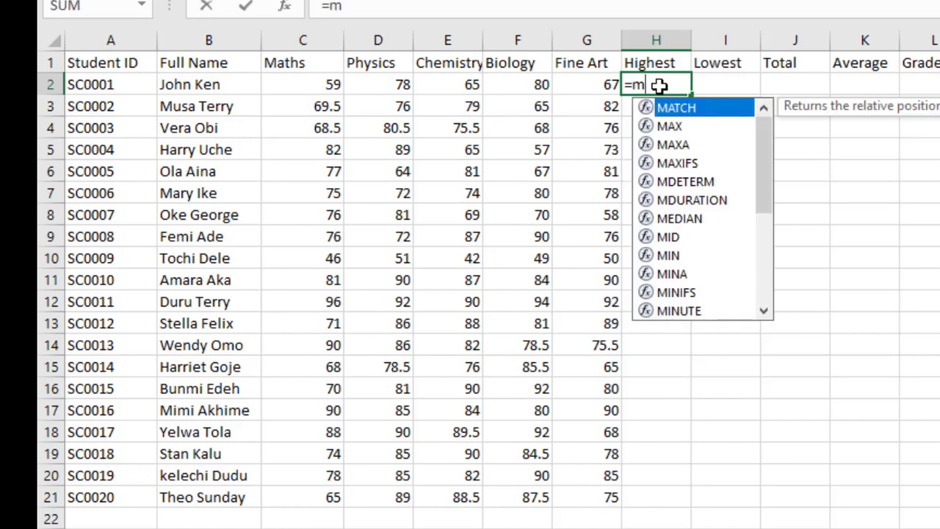
text(ax)
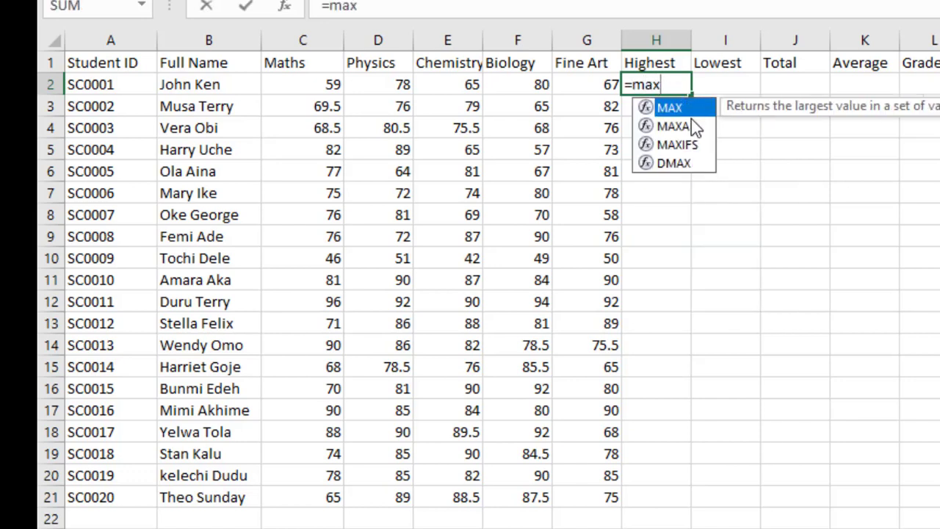
double_click(682, 111)
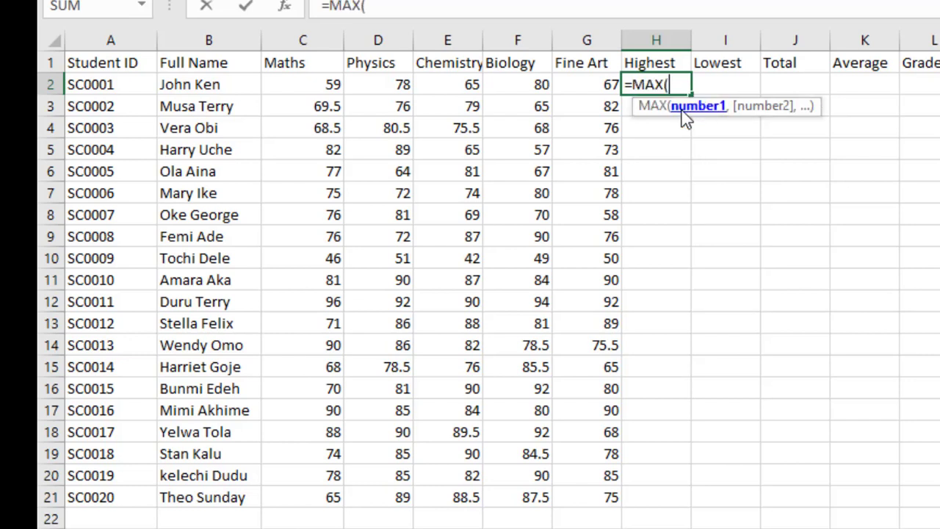
click(290, 83)
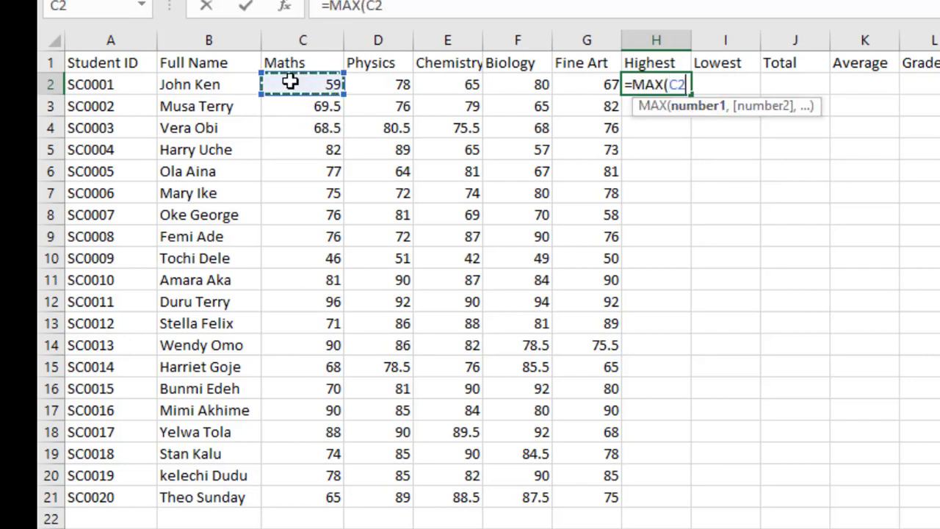
drag(290, 82, 586, 86)
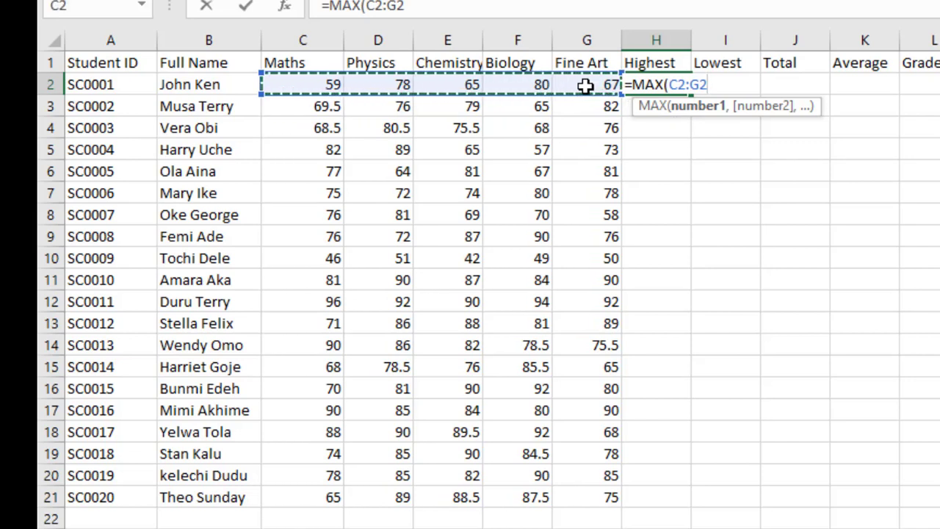
text())
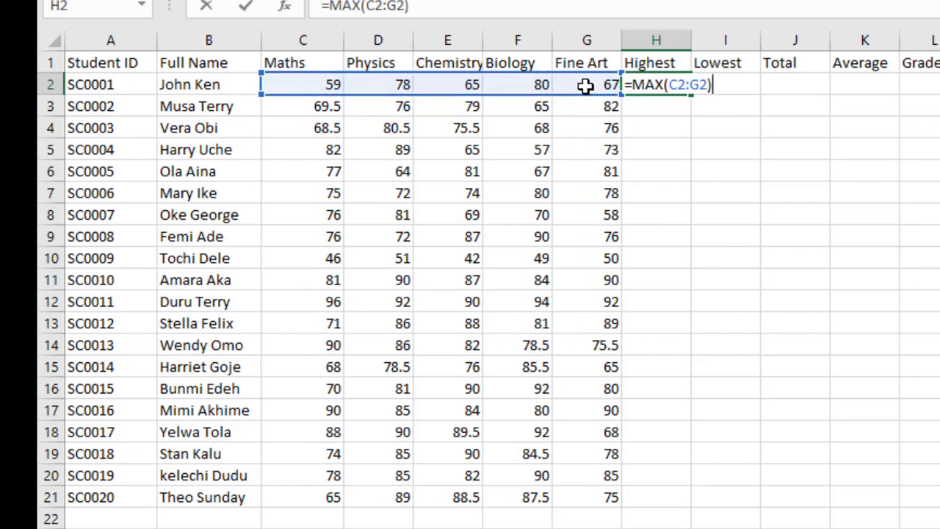
key(Return)
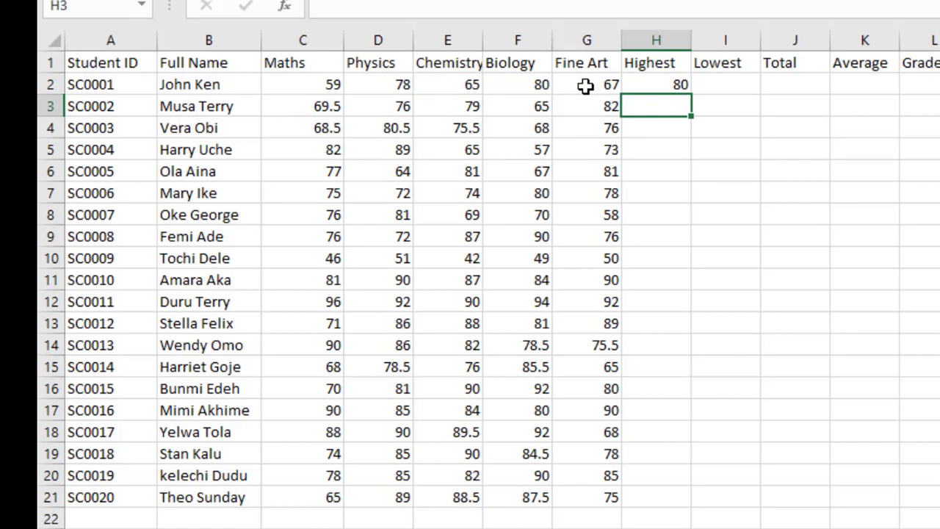
Fill the Highest formula from H2 down to H21 for all students.
click(661, 84)
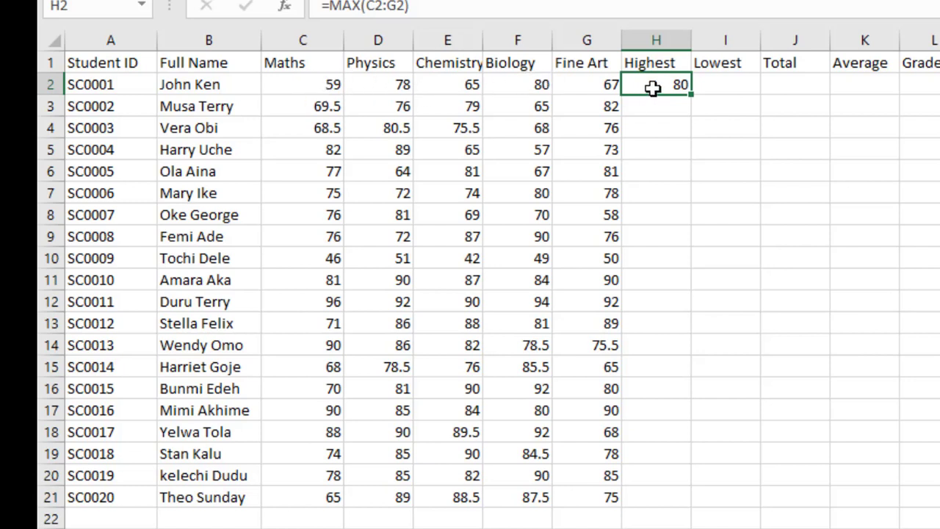
click(526, 88)
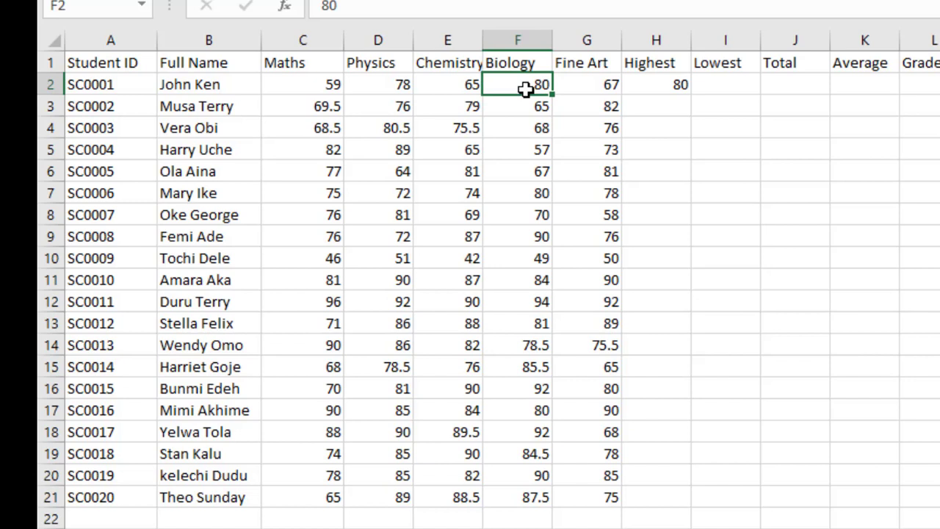
click(661, 84)
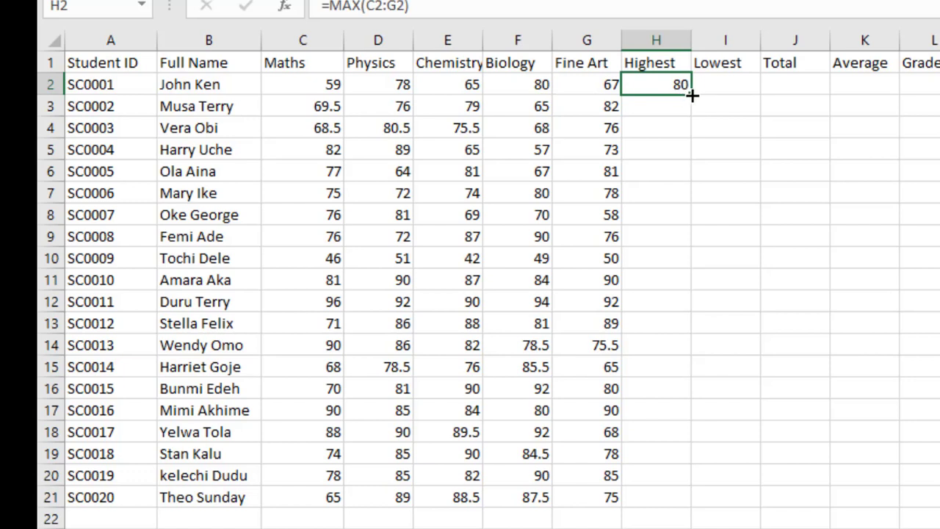
drag(691, 95, 691, 508)
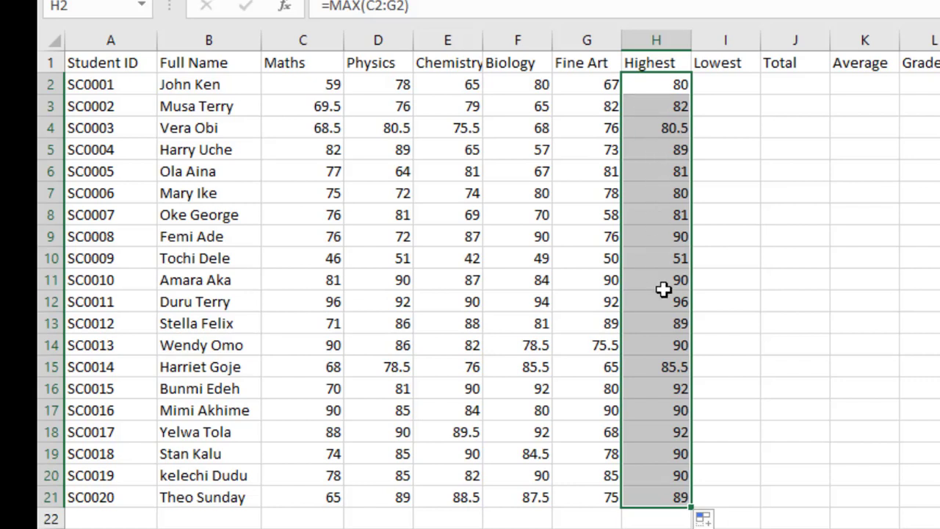
Check the Highest results in rows 3 to 7 against the matching subject scores in the same rows.
click(660, 107)
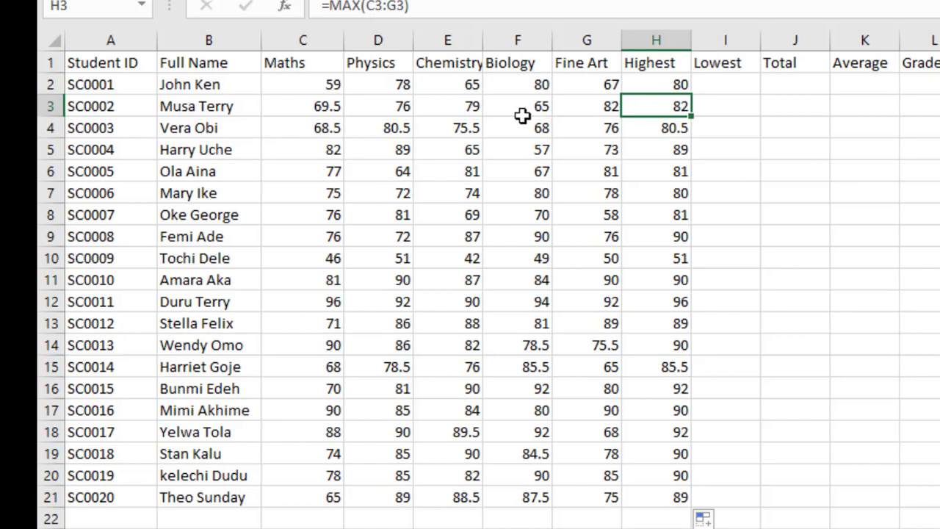
click(589, 107)
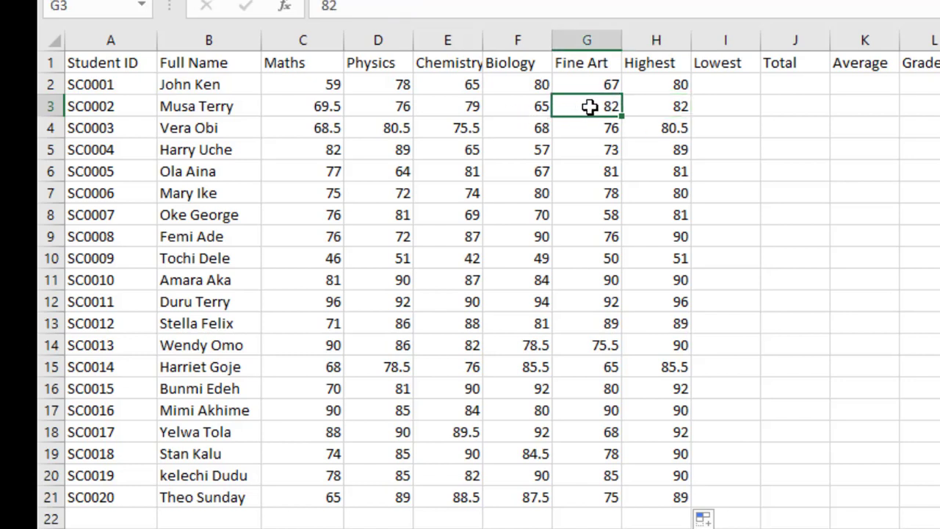
click(663, 129)
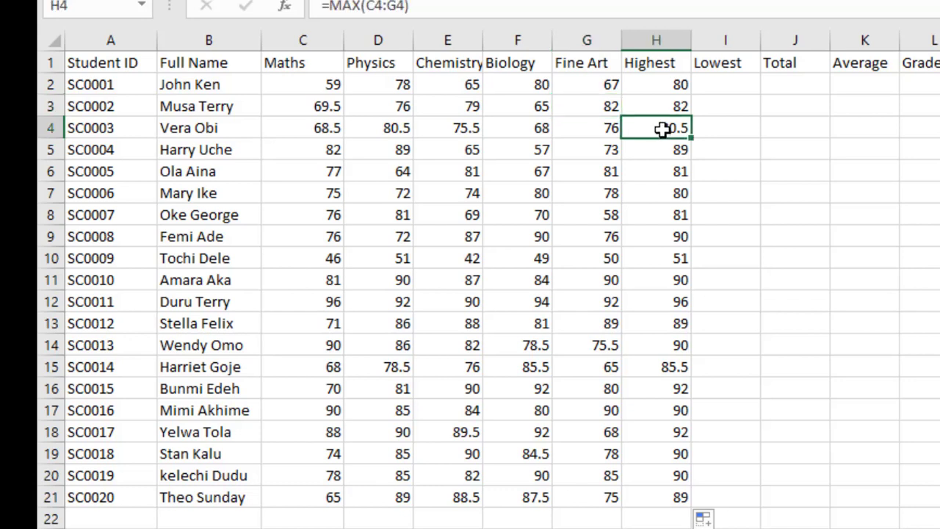
click(393, 130)
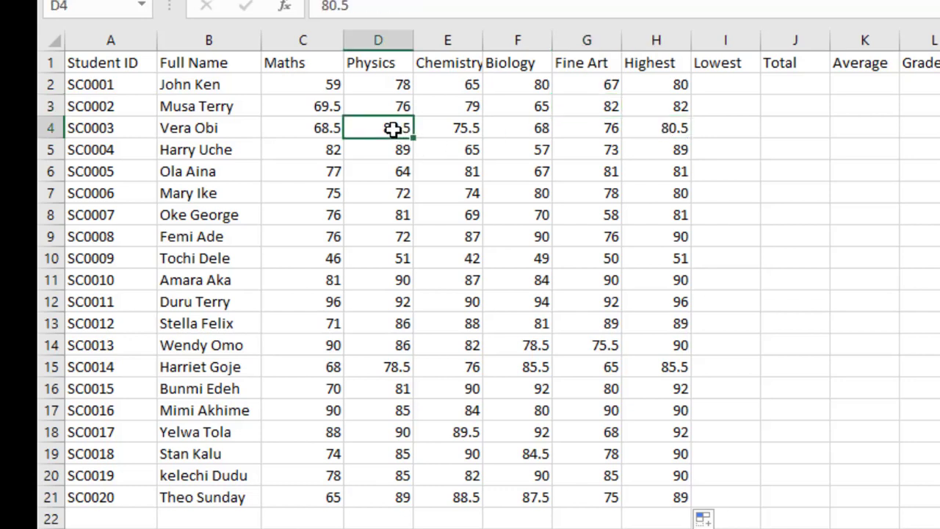
click(679, 152)
click(398, 150)
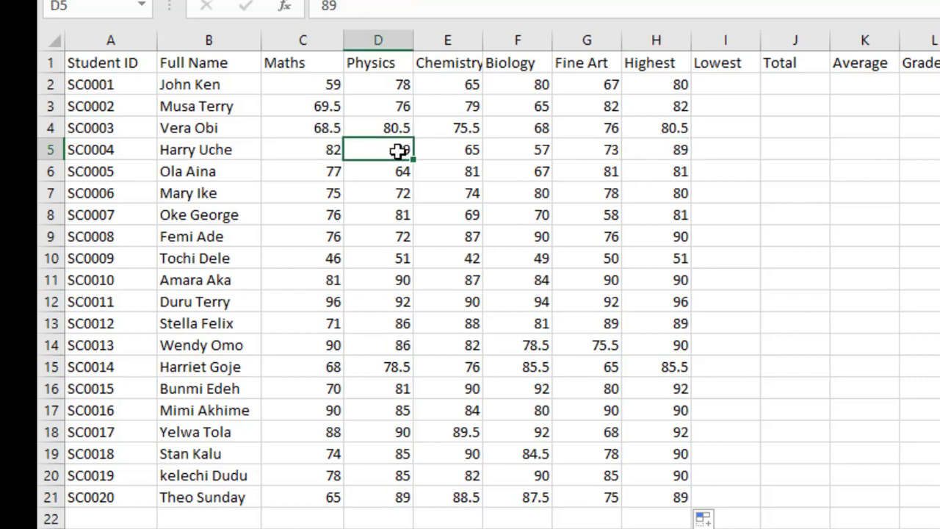
drag(680, 174, 613, 173)
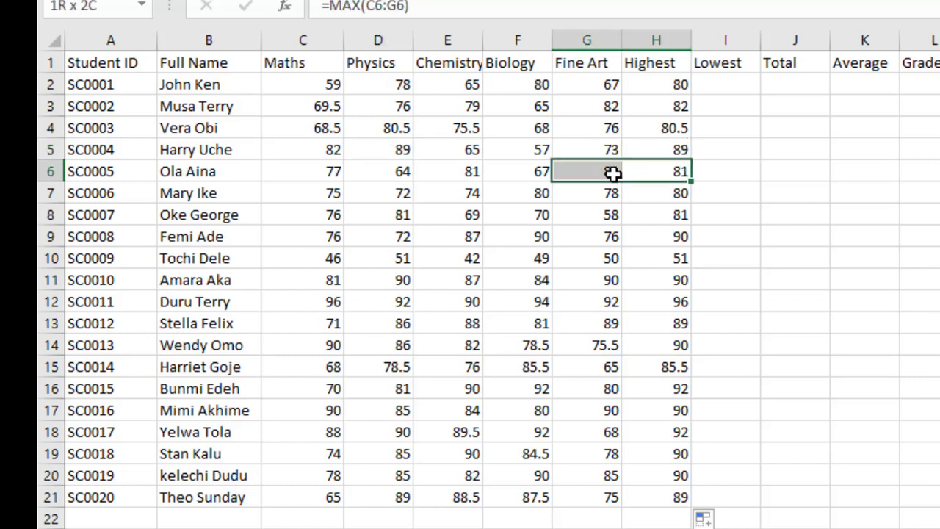
click(613, 173)
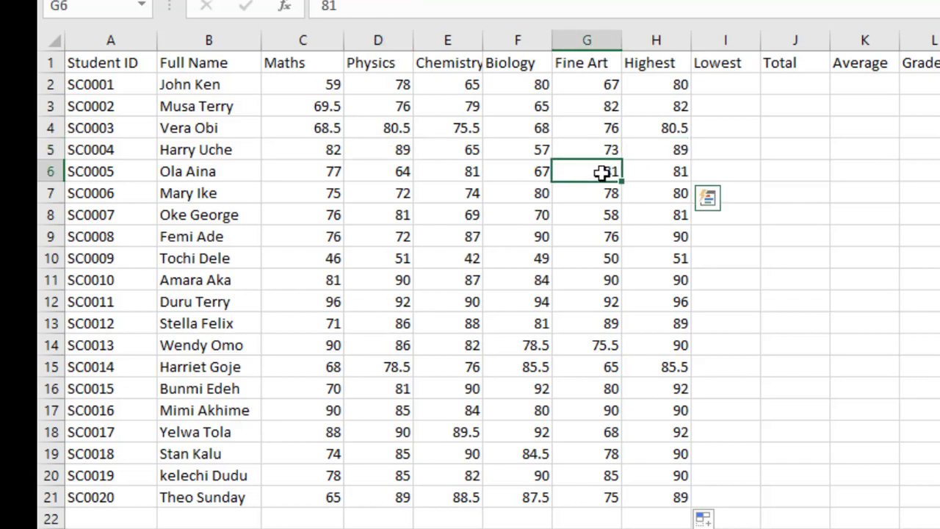
click(675, 194)
click(534, 193)
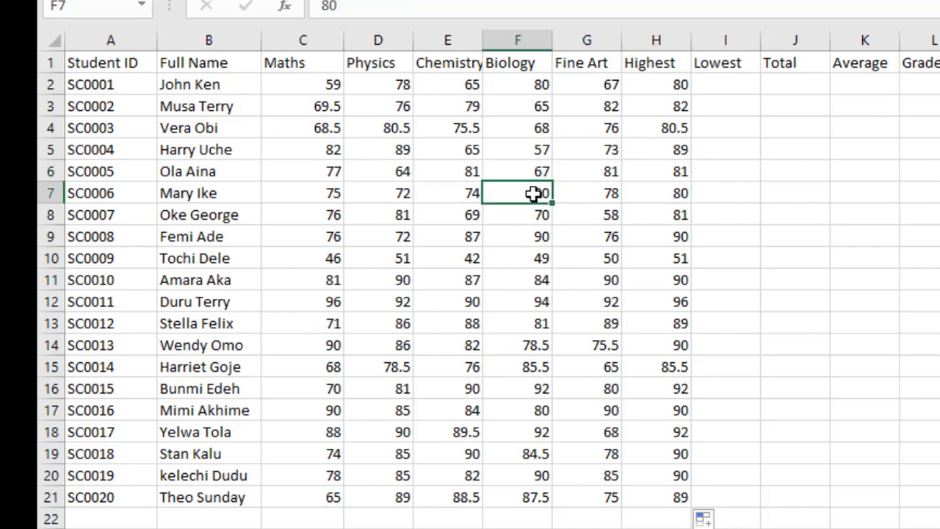
Enter the formula =MIN(C2:H2) in cell I2 for the lowest score and fill it down to I21.
click(721, 86)
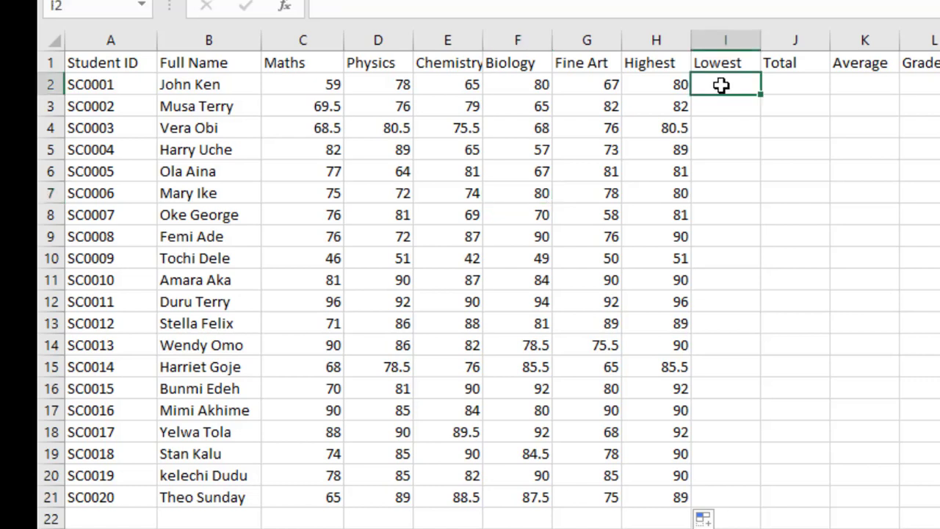
text(=)
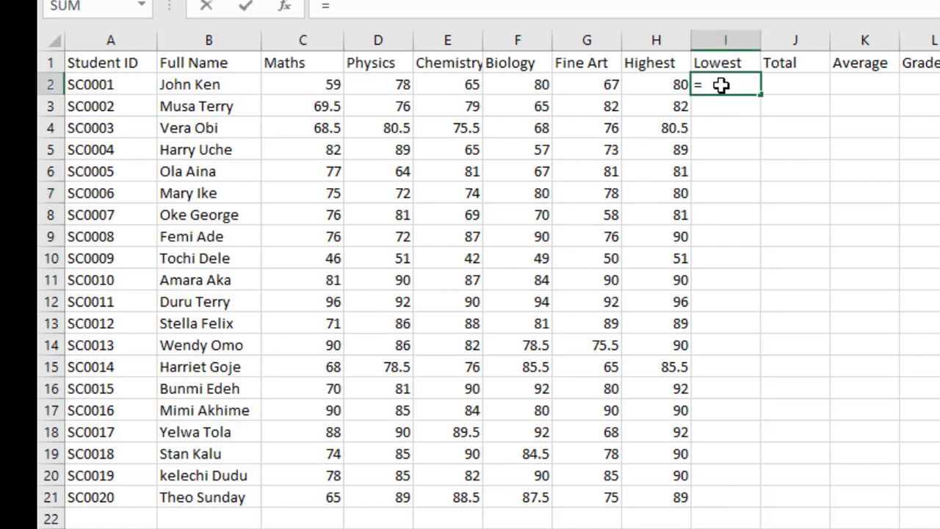
text(min)
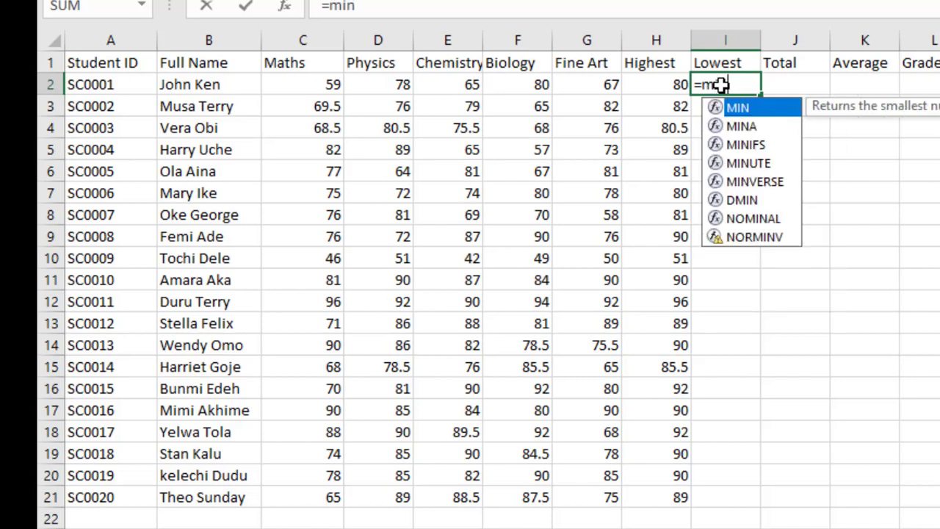
double_click(749, 112)
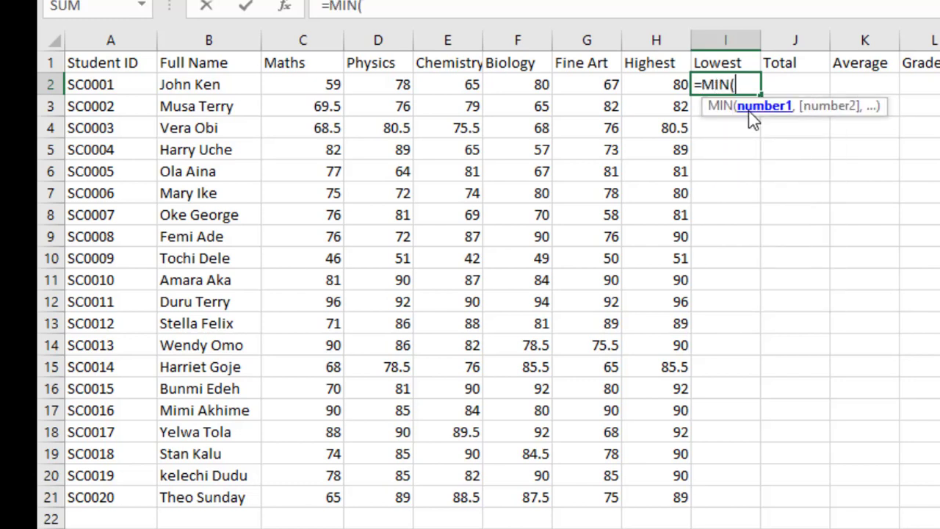
drag(304, 85, 649, 87)
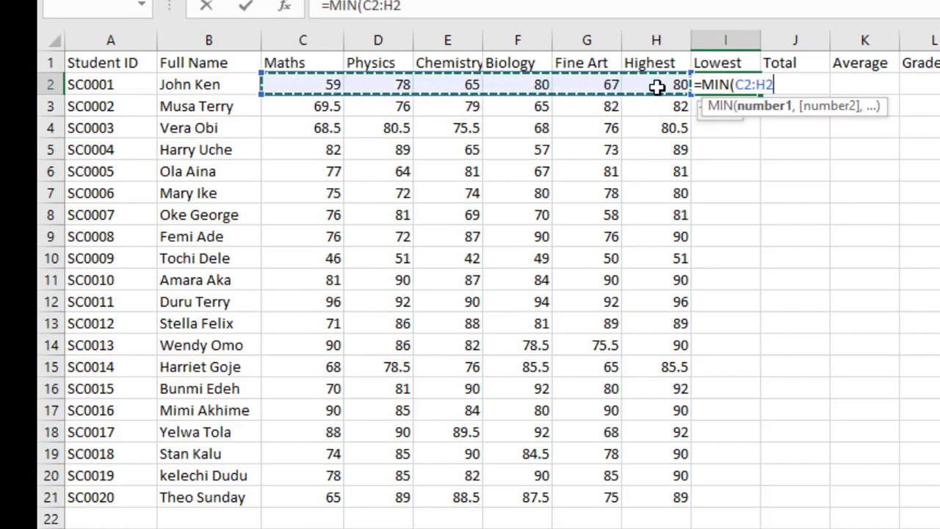
text())
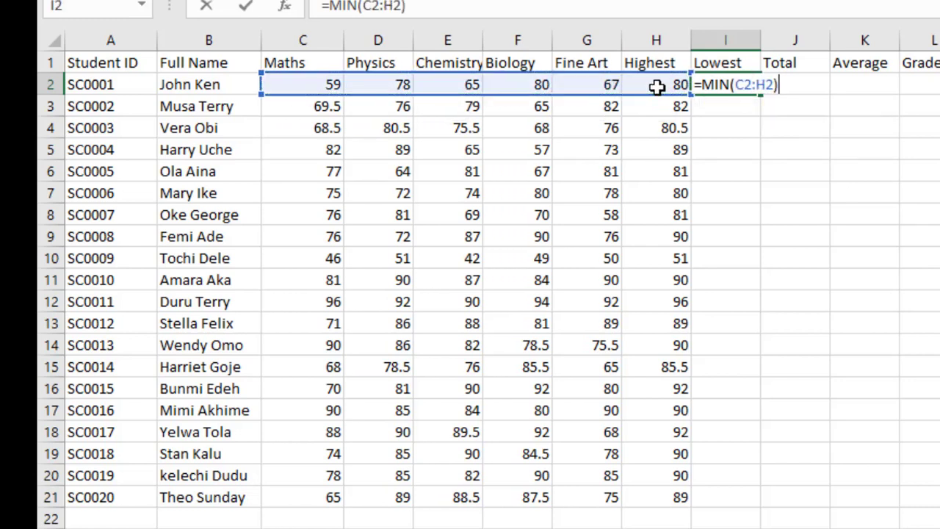
key(Return)
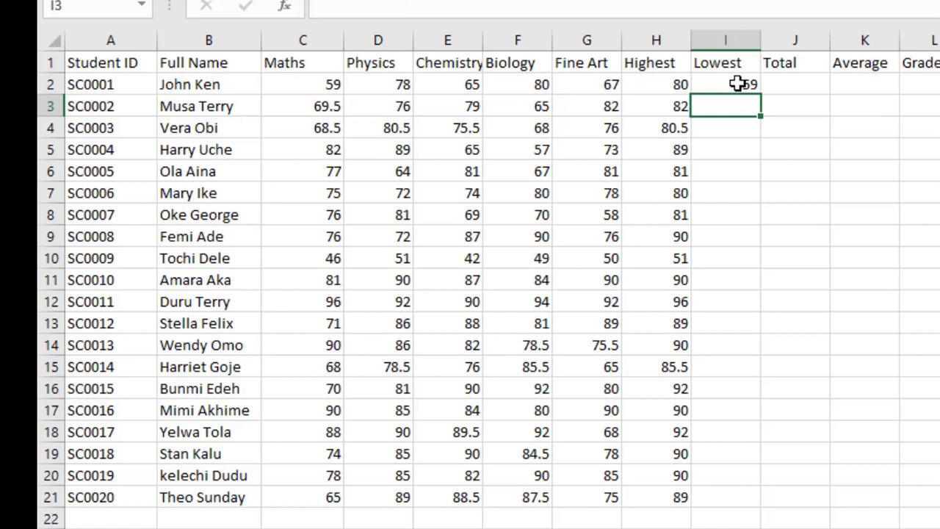
click(737, 84)
drag(763, 95, 745, 504)
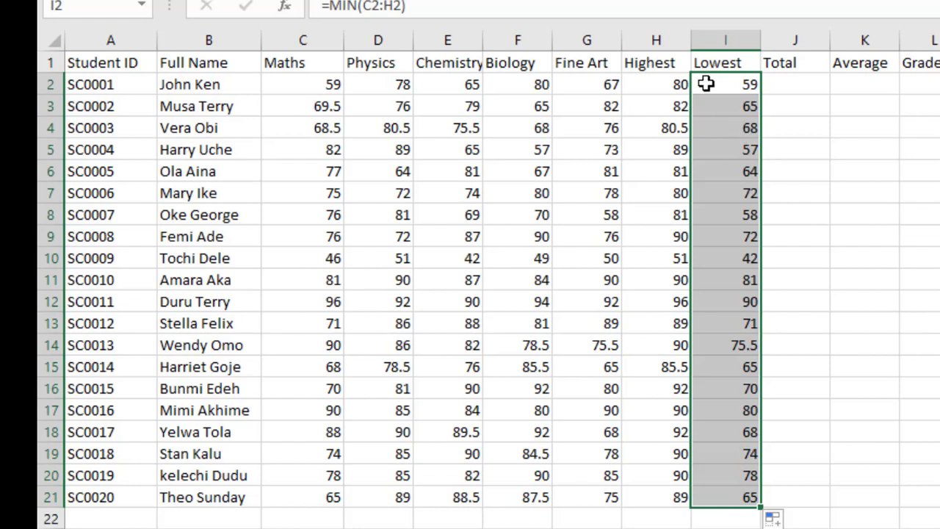
Check the Lowest results in rows 2 to 6 against the matching subject scores in the same rows.
click(730, 86)
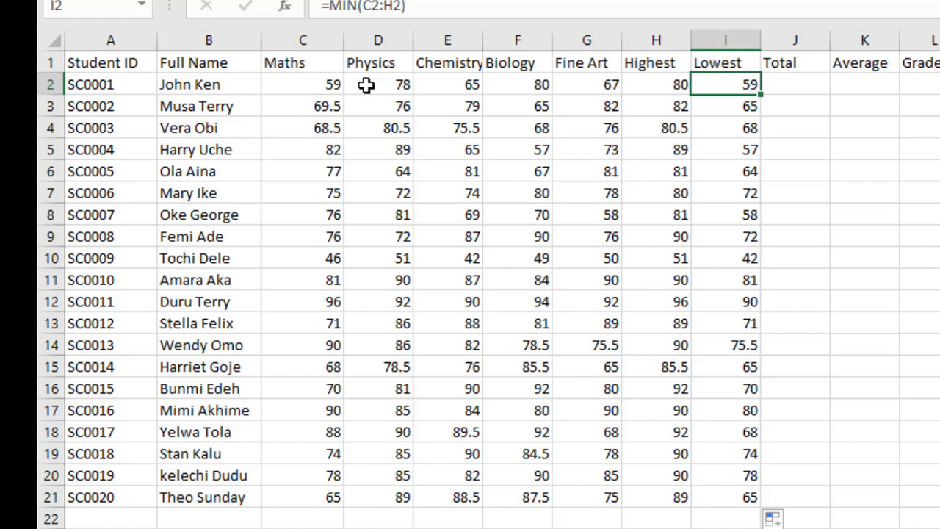
click(735, 106)
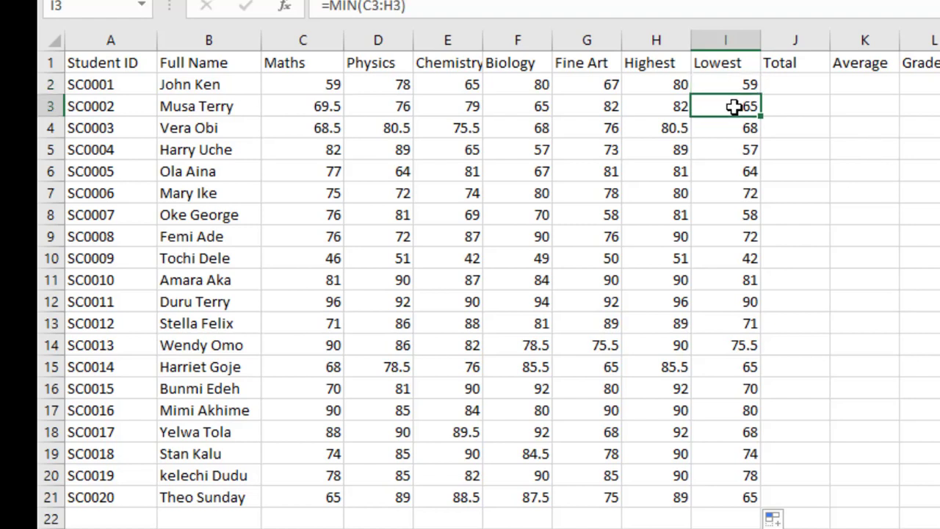
click(541, 107)
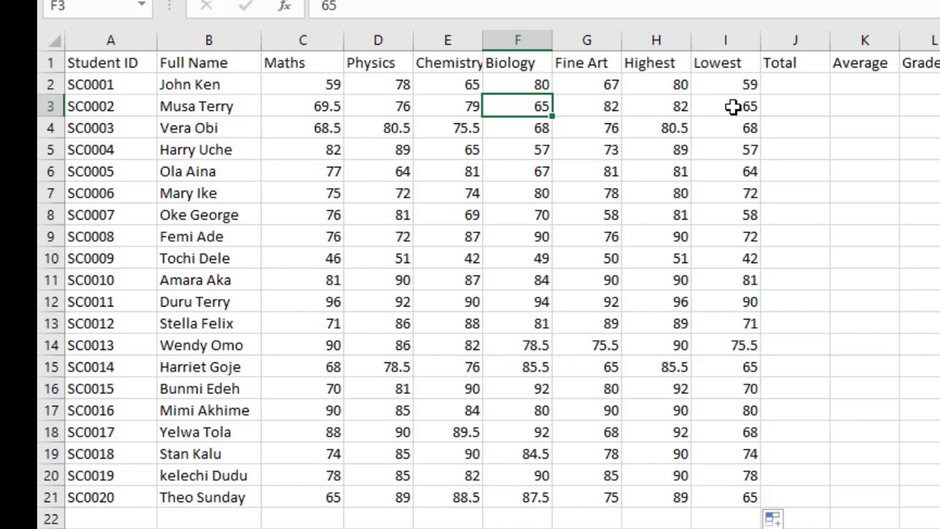
click(740, 150)
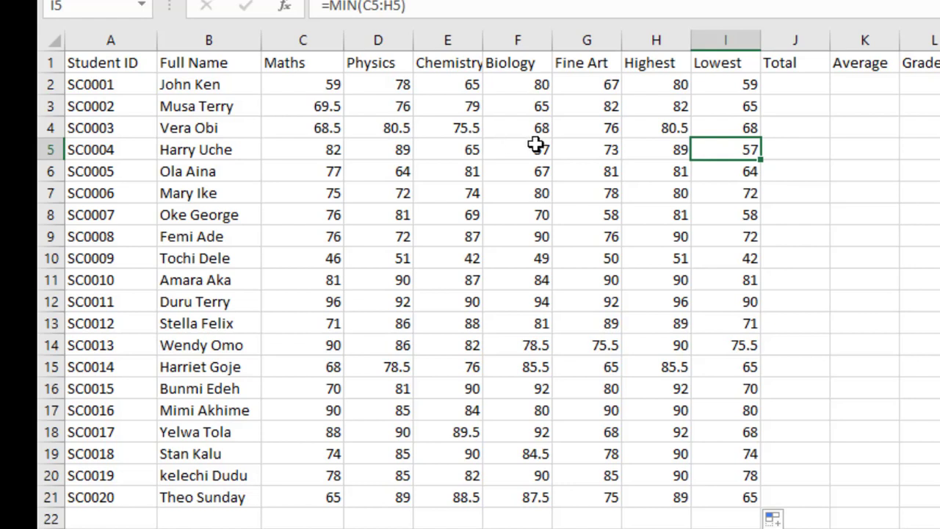
click(745, 174)
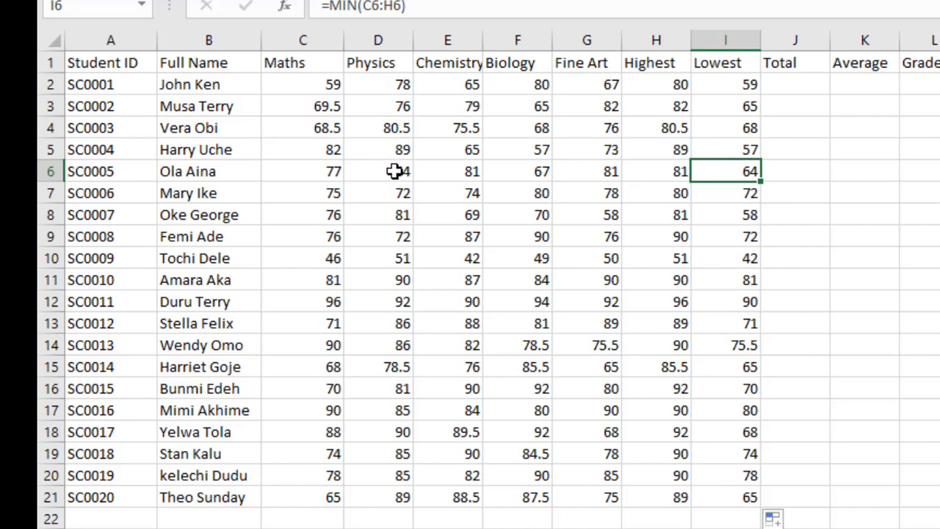
Enter the formula =SUM(C2:G2) in cell J2 for the total score and fill it down to J21.
click(798, 84)
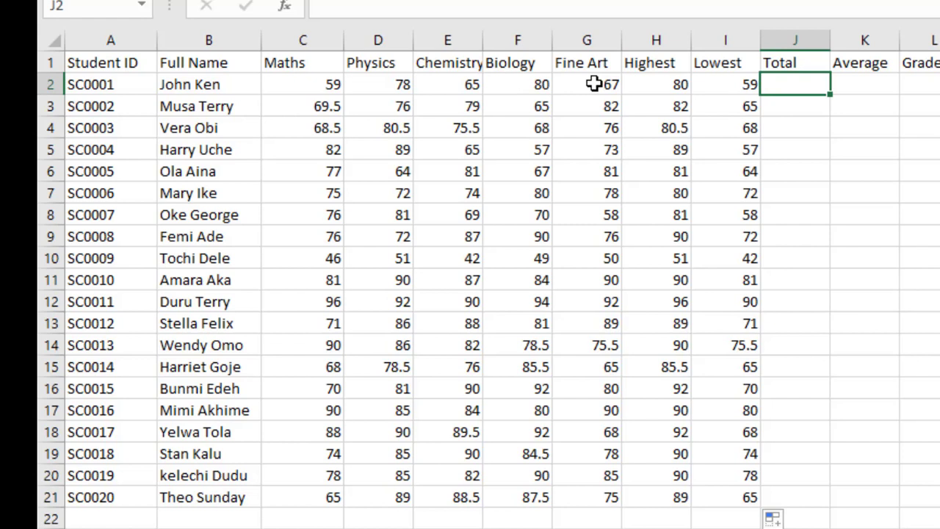
text(=)
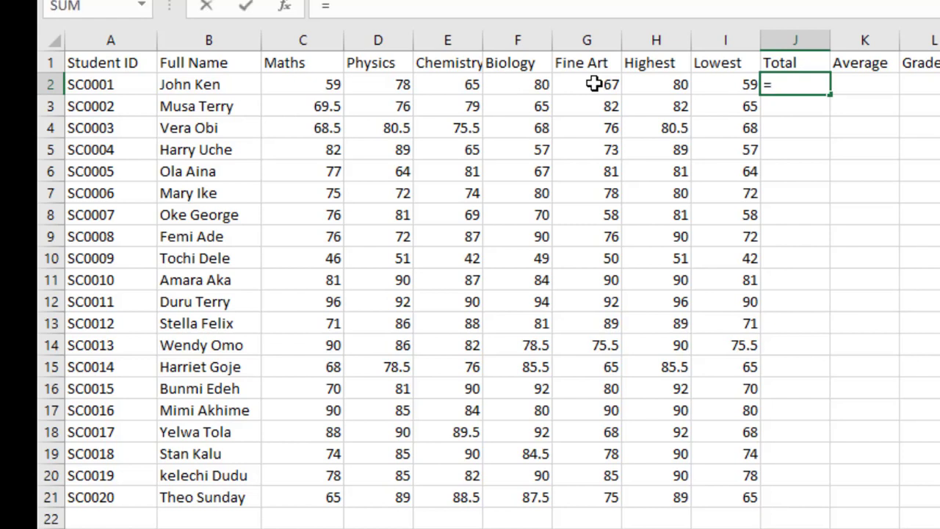
text(sum)
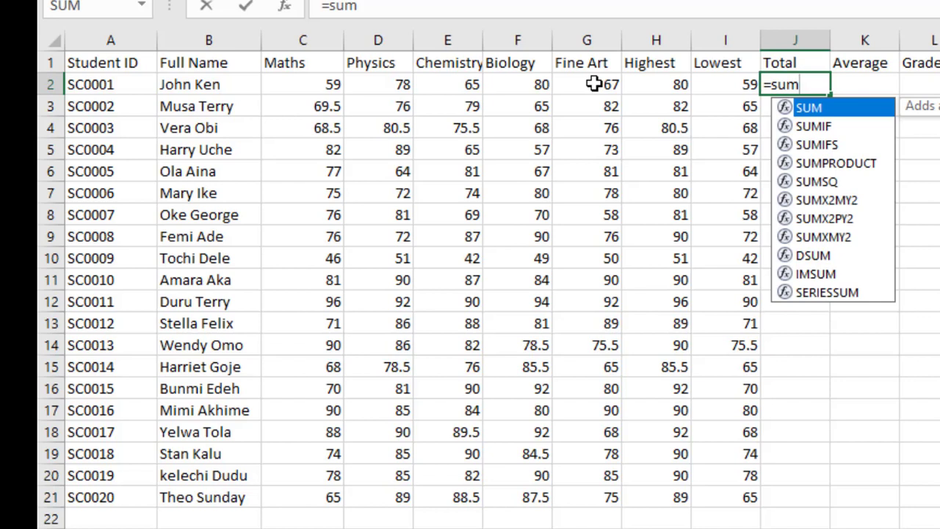
double_click(818, 108)
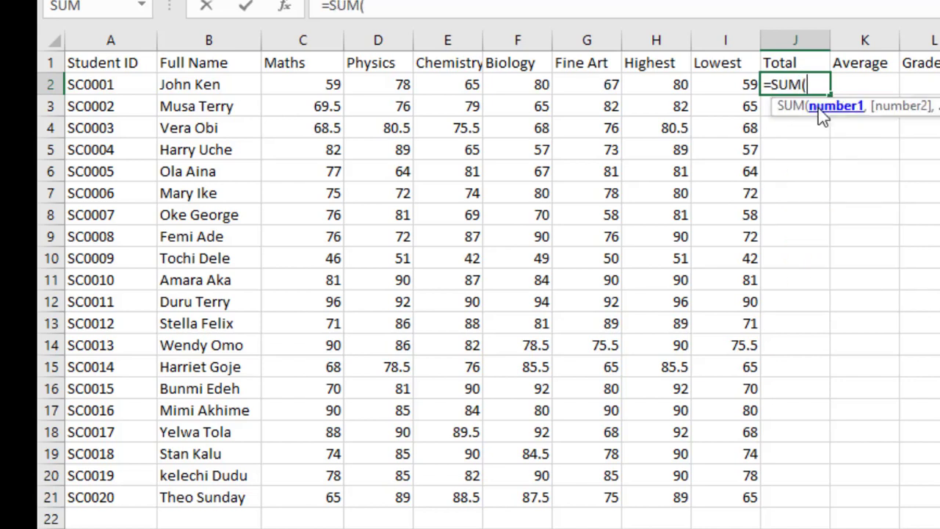
click(296, 86)
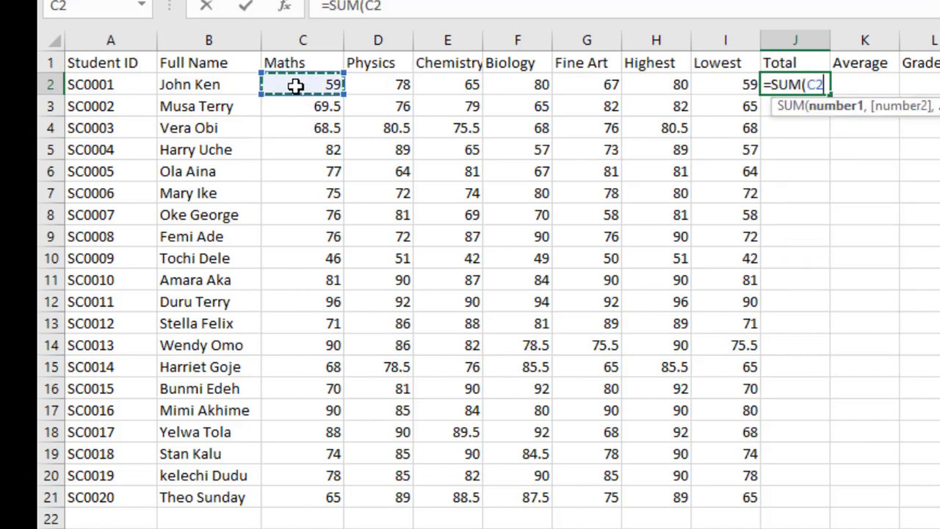
drag(296, 86, 606, 86)
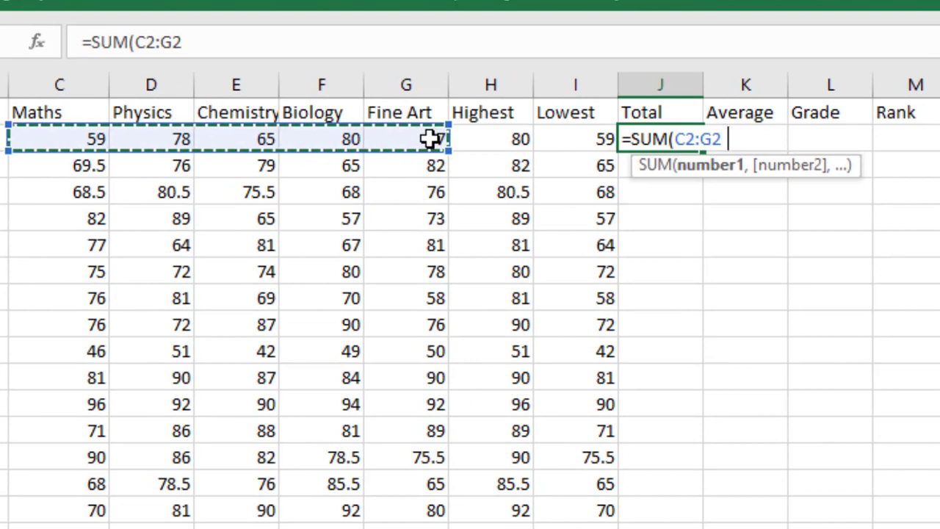
text())
key(Return)
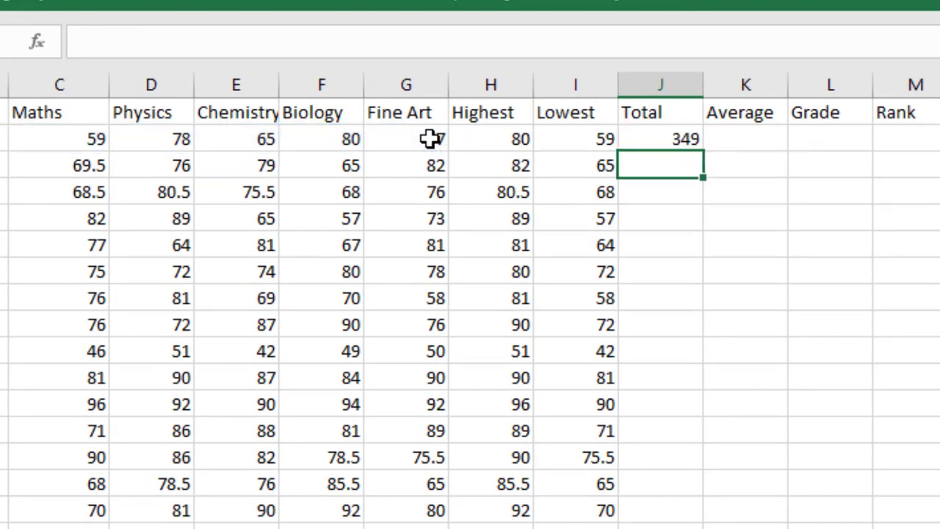
click(661, 138)
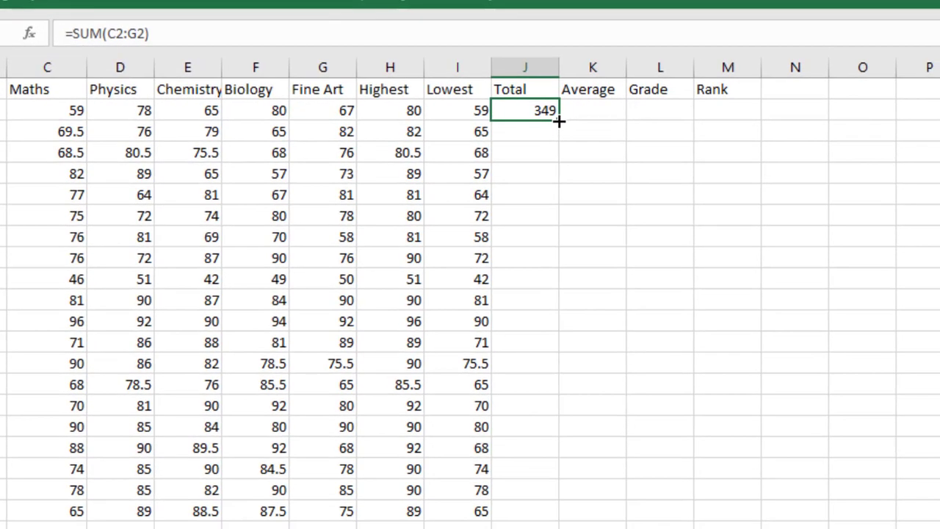
drag(558, 121, 550, 516)
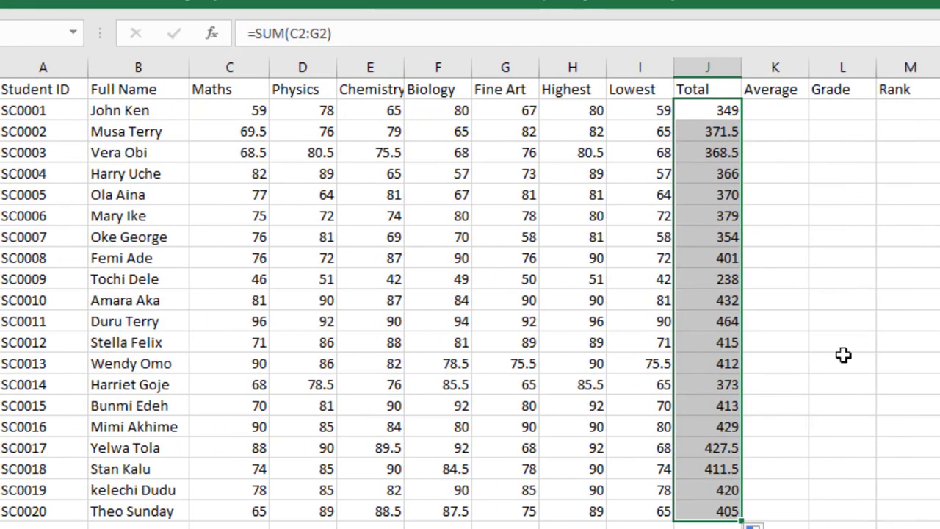
Enter the formula =AVERAGE(C2:G2) in cell K2 for the average score and fill it down to K21.
click(778, 115)
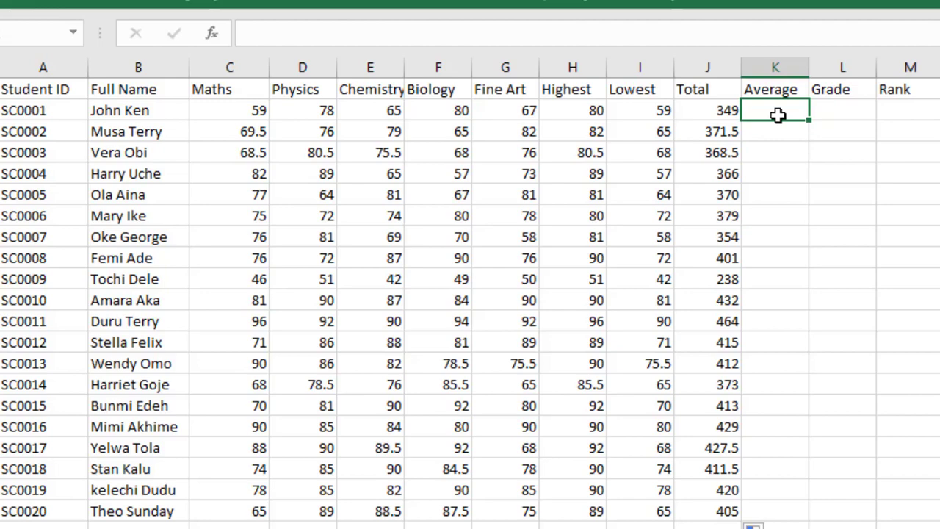
text(=a)
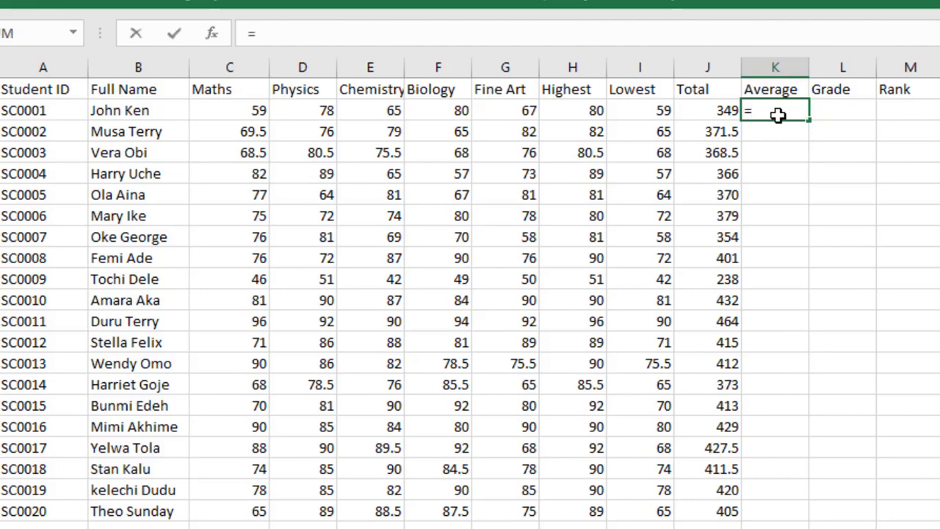
text(r)
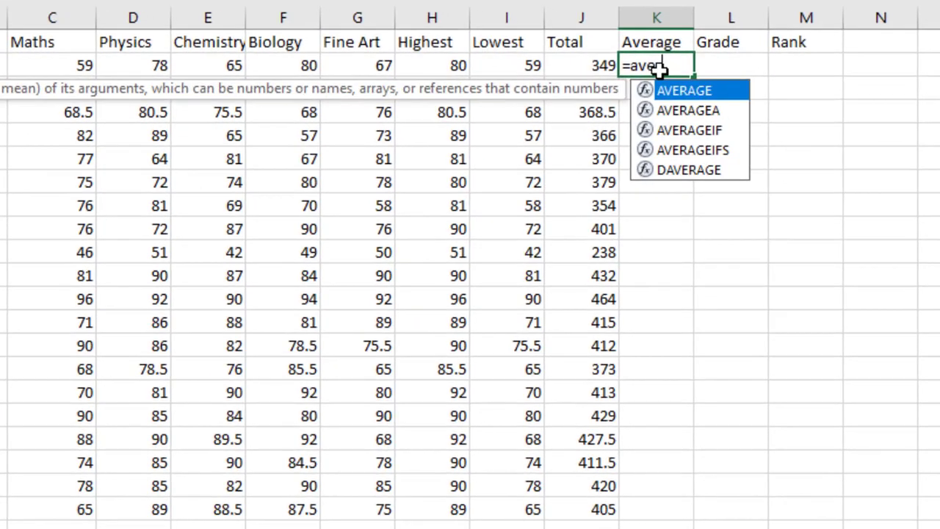
key(Tab)
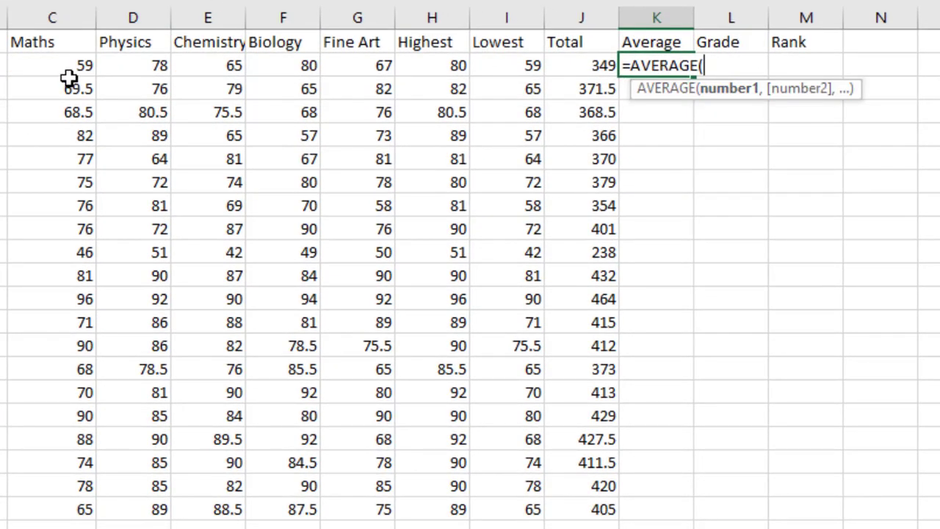
drag(46, 66, 382, 68)
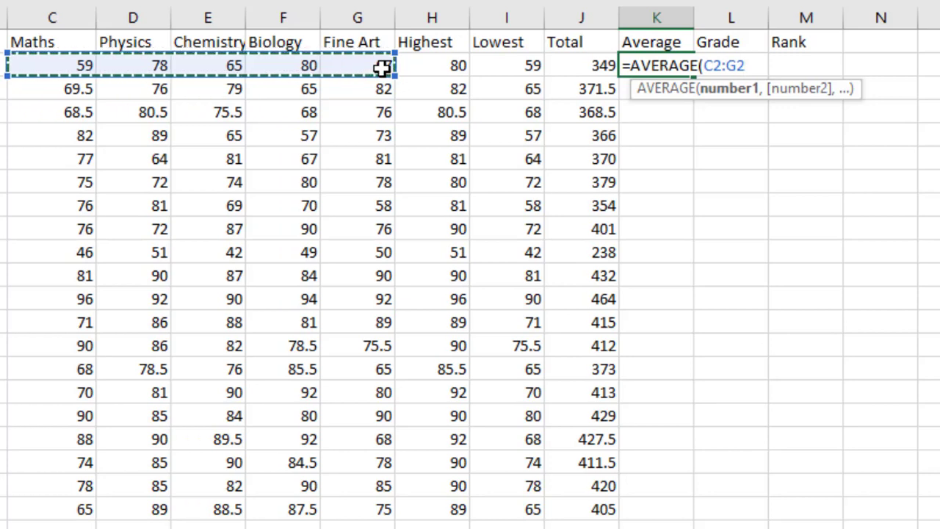
text())
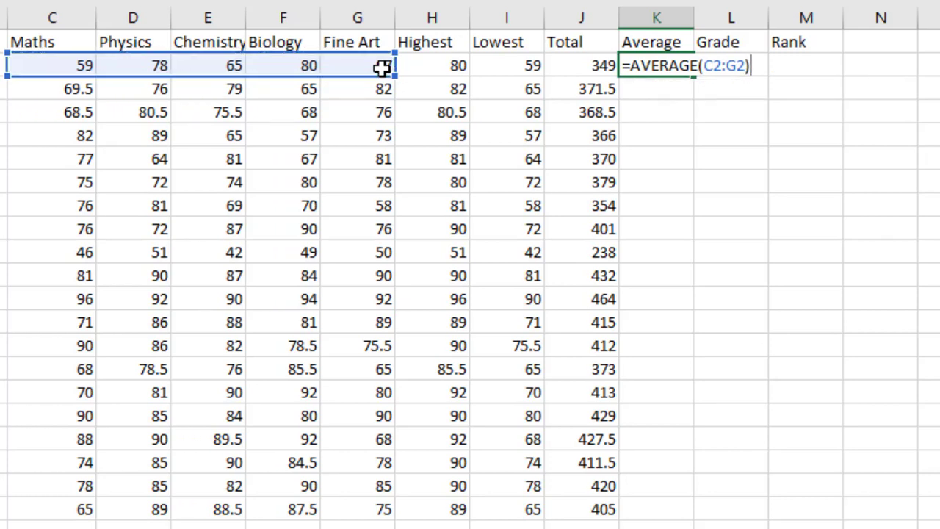
key(Return)
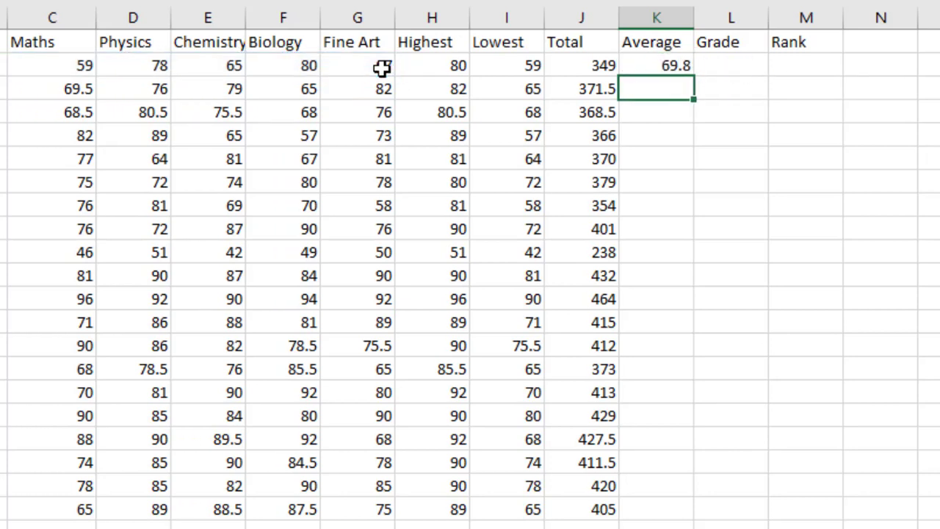
click(668, 63)
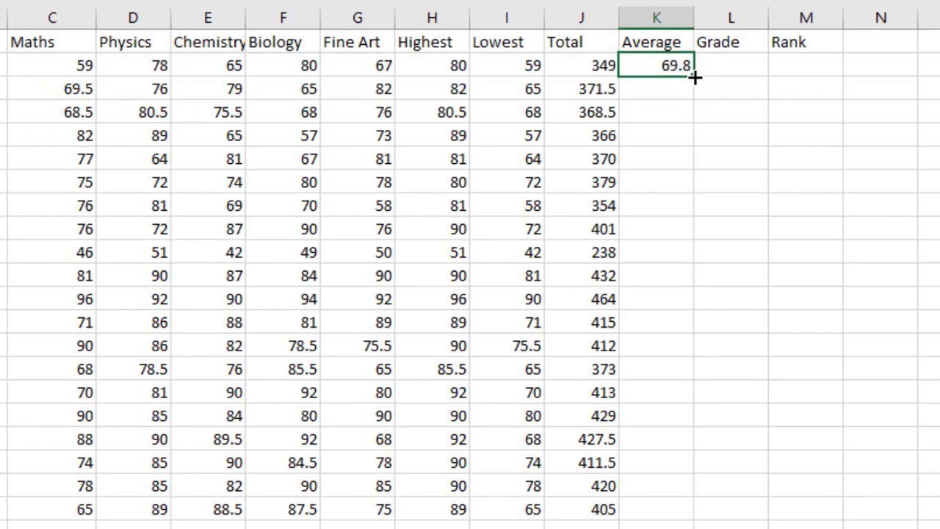
drag(694, 76, 677, 517)
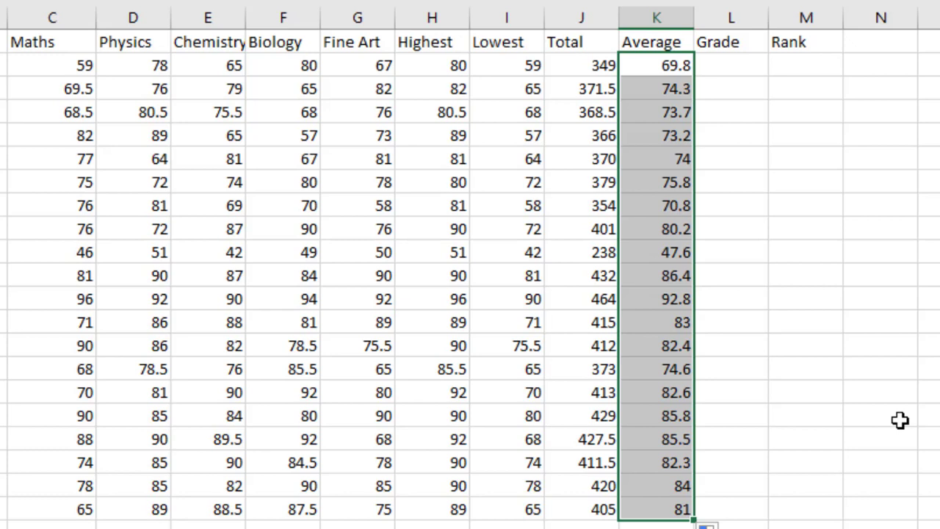
click(736, 67)
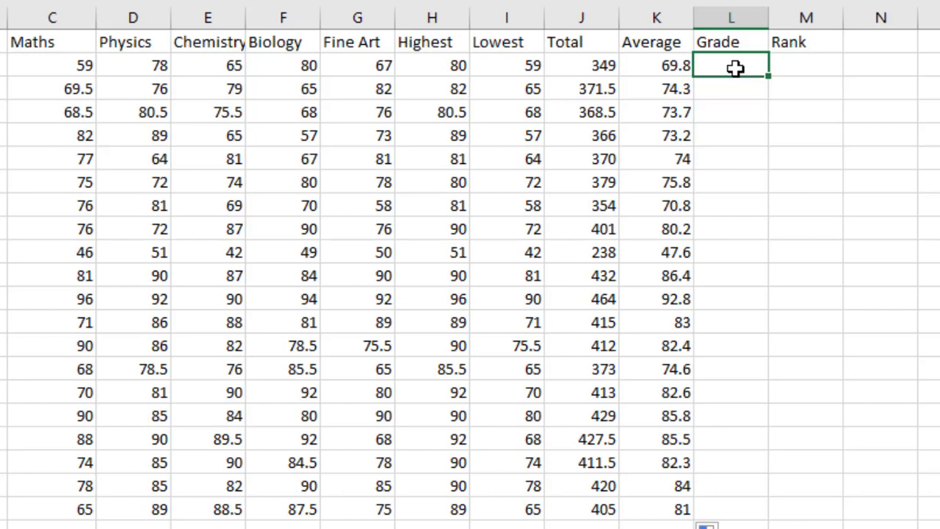
click(930, 65)
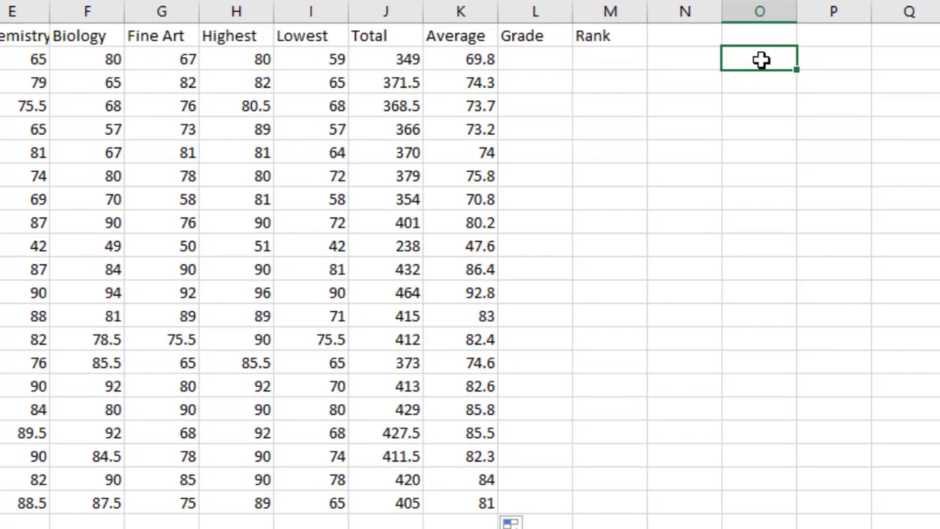
text(a+)
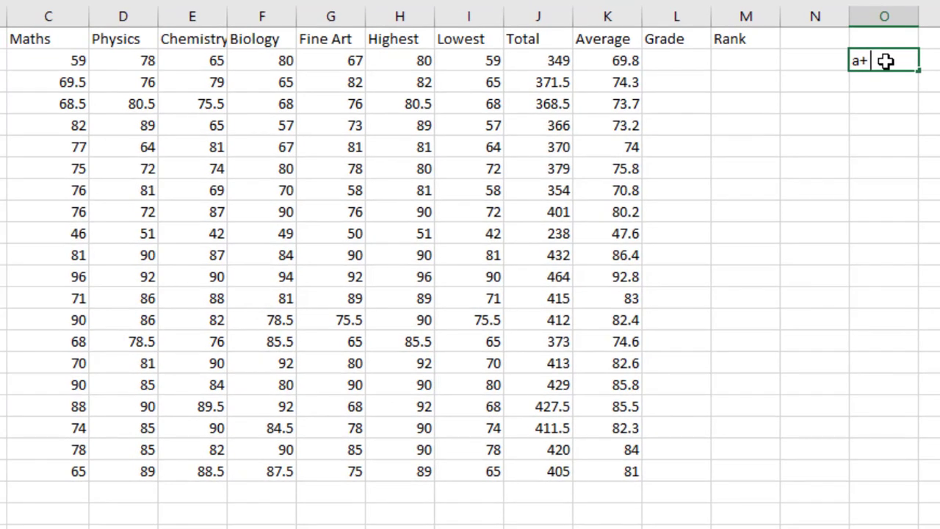
text( =90)
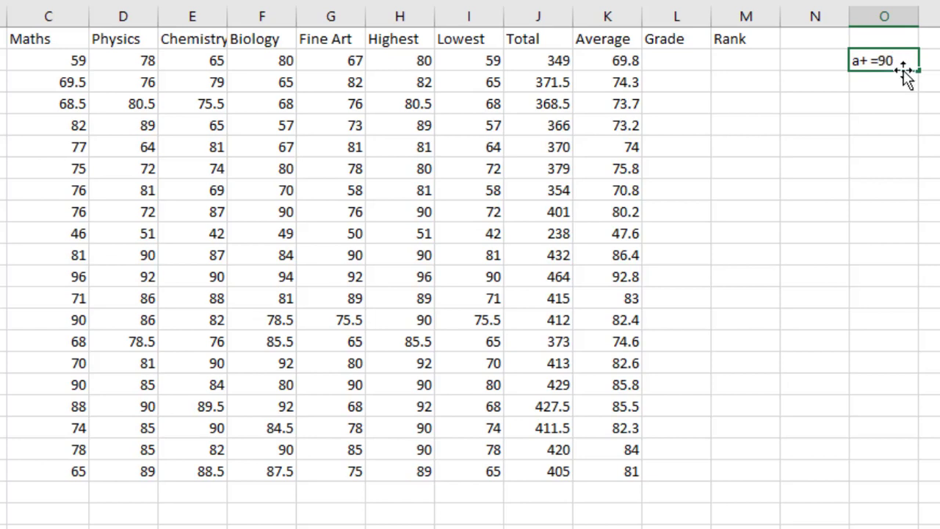
key(Return)
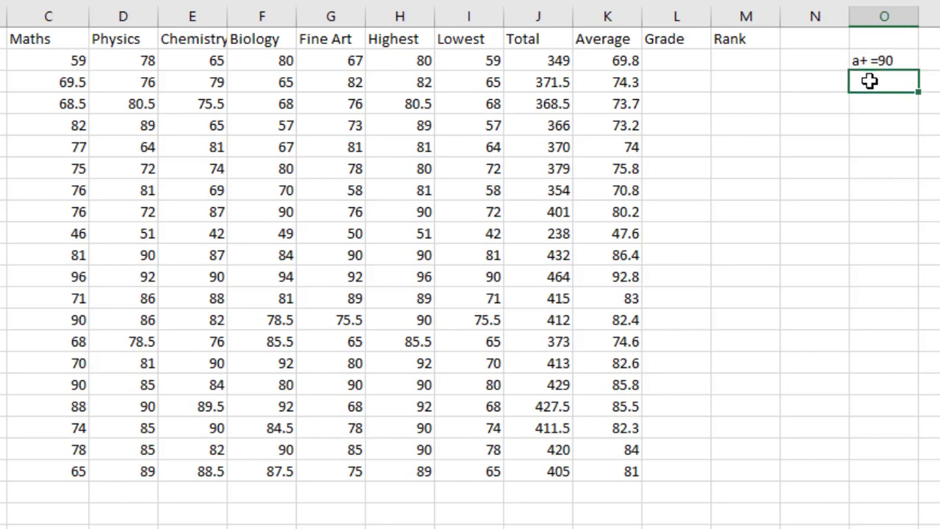
text(a+ =90)
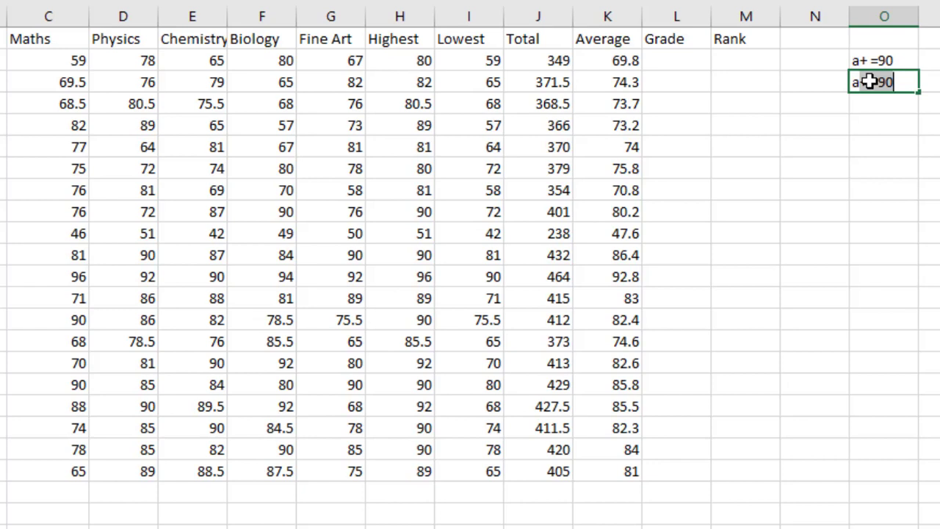
key(BackSpace)
key(BackSpace)
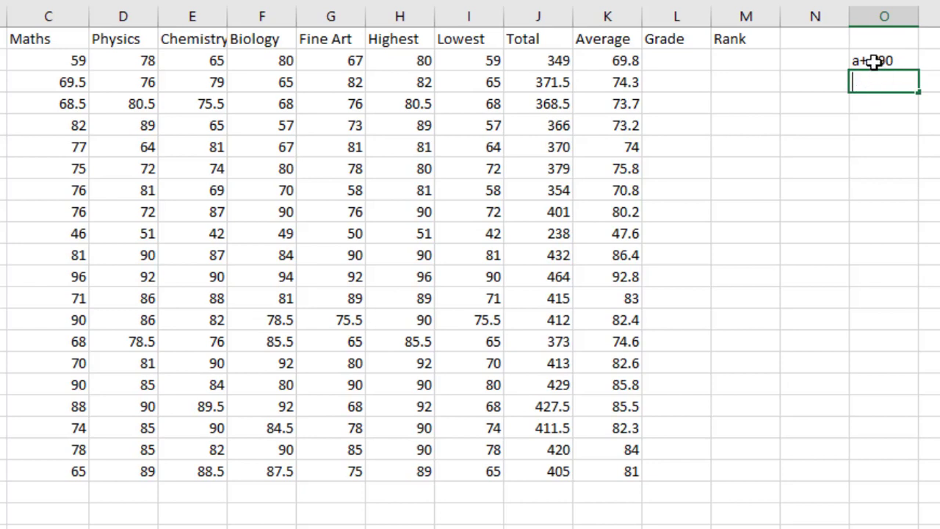
Replace the content of cell O2 with the grade boundary note "A+ = 90".
click(873, 61)
key(BackSpace)
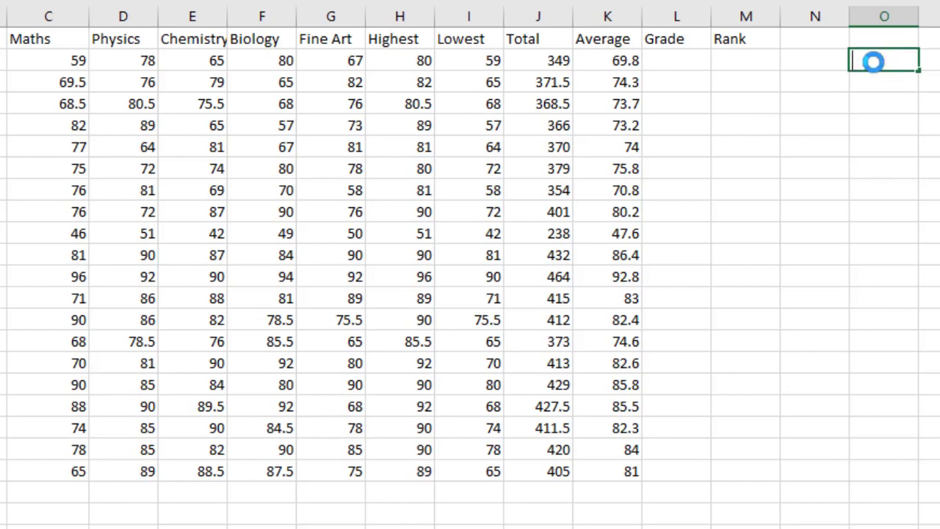
text(A+ = 90)
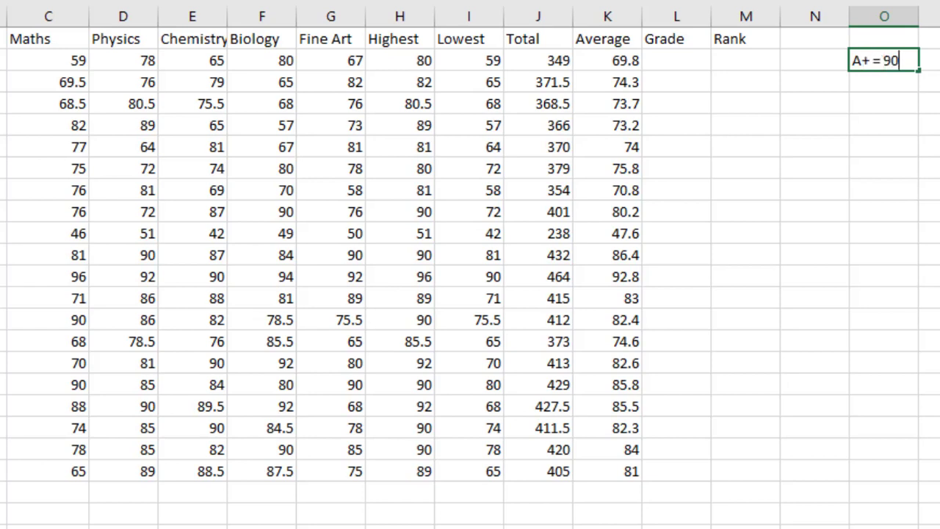
Enter the grade boundary note "A = 80 and above" in cell O3.
click(883, 85)
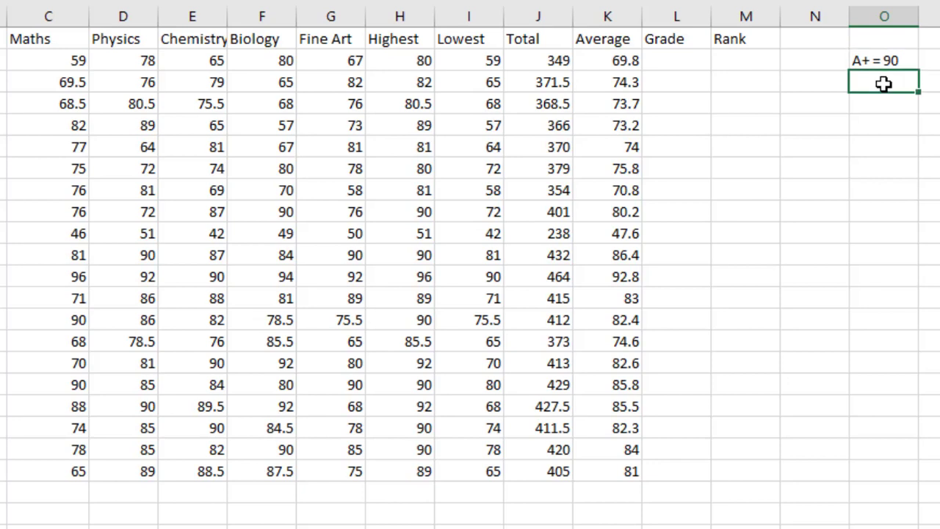
text(A)
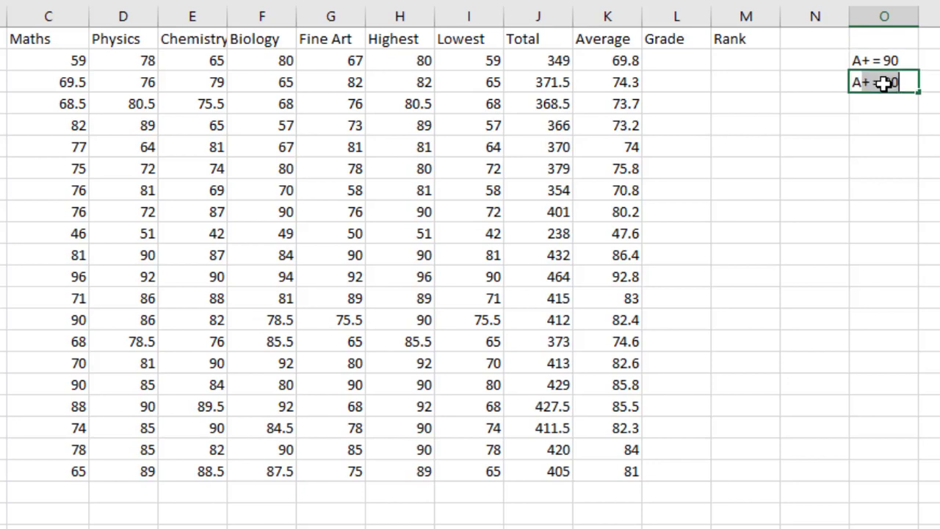
key(BackSpace)
text(=)
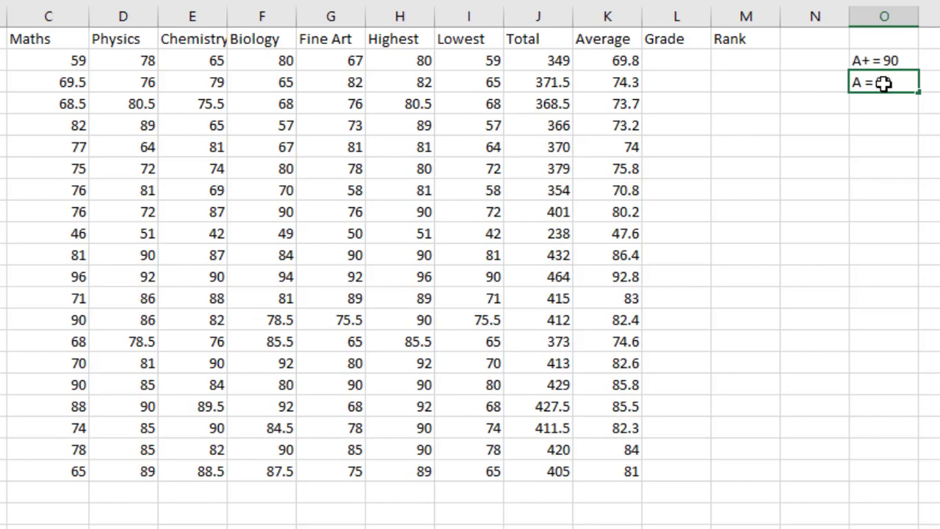
text( 80 and abo)
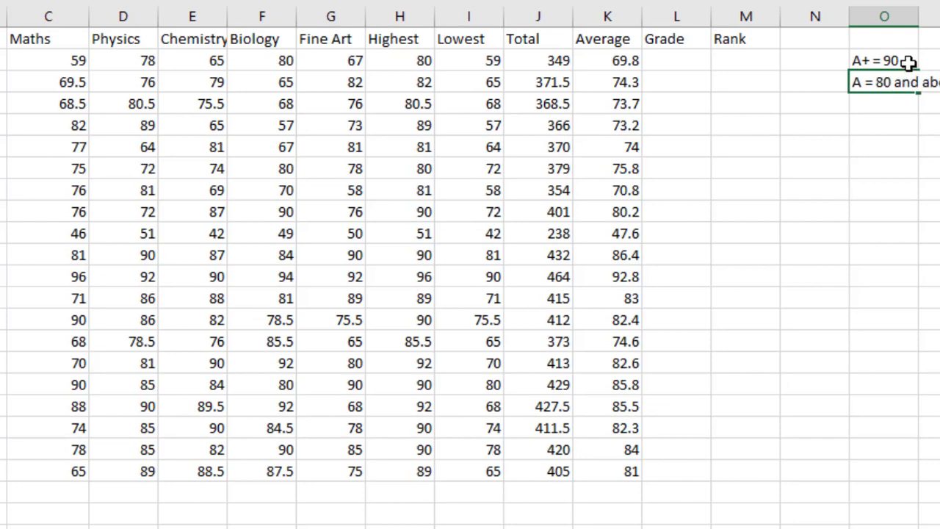
Extend the A+ boundary note in cell O2 to read "A+ = 90 and above".
click(900, 62)
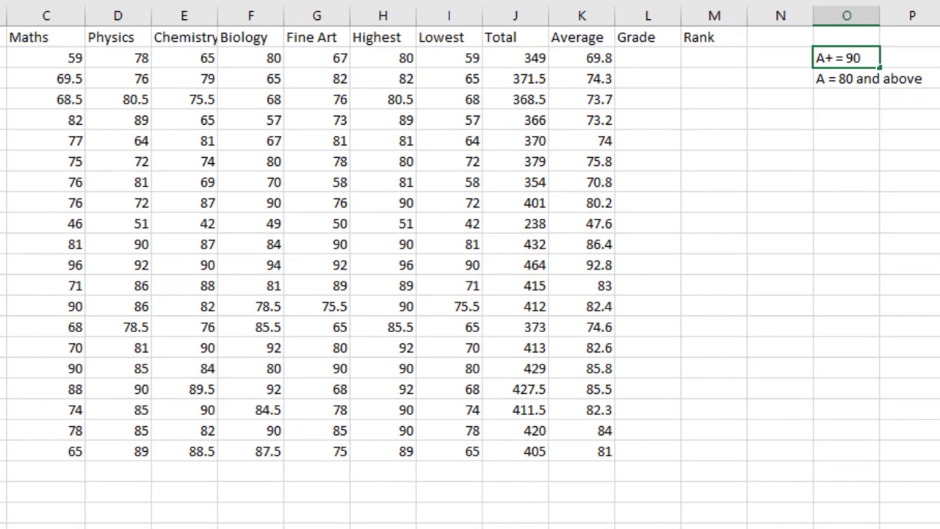
text(and ab)
text(ove)
click(840, 136)
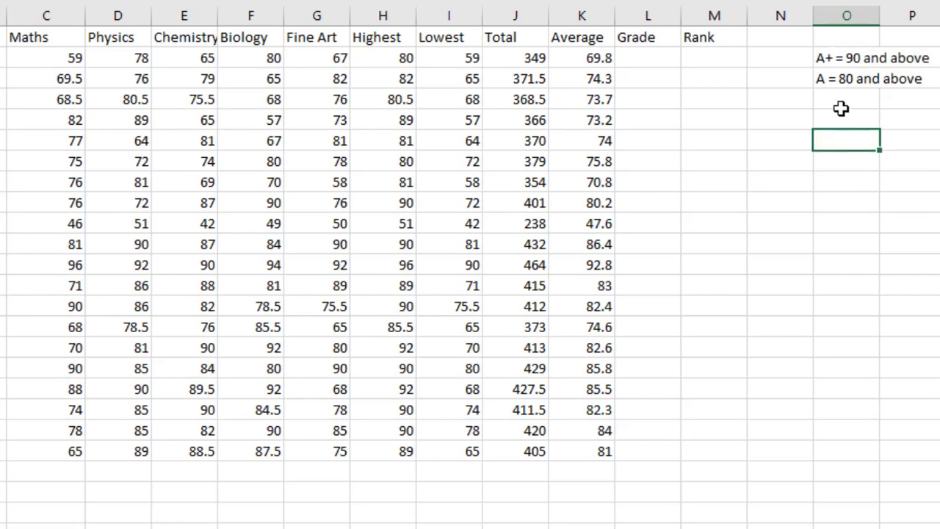
Enter the grade boundary note "B = 70-79" in cell O4.
click(837, 102)
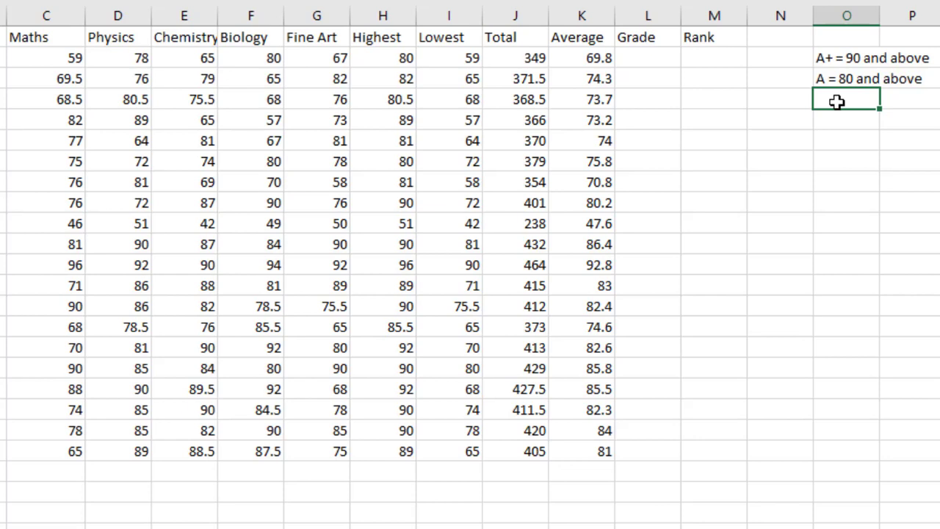
text(B = 70 and above)
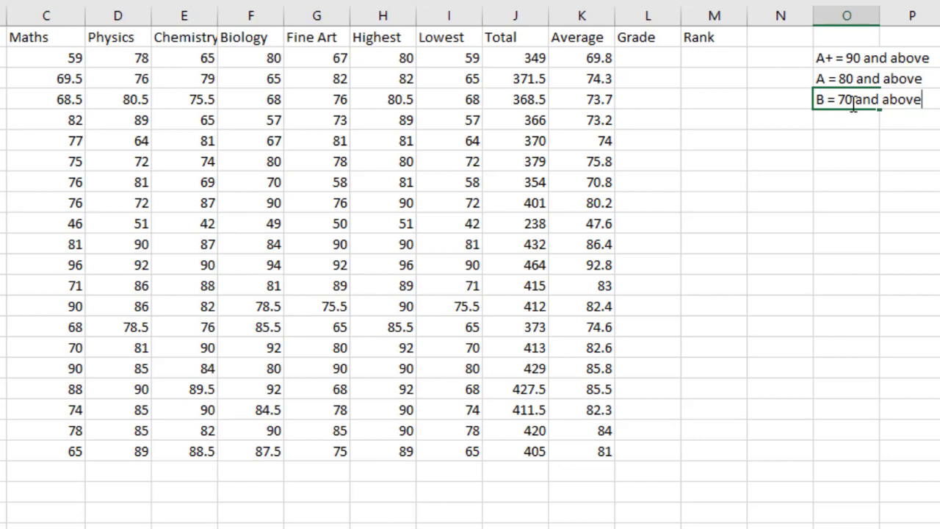
key(BackSpace)
key(BackSpace)
key(BackSpace)
key(BackSpace)
key(BackSpace)
key(BackSpace)
key(BackSpace)
key(BackSpace)
key(BackSpace)
key(BackSpace)
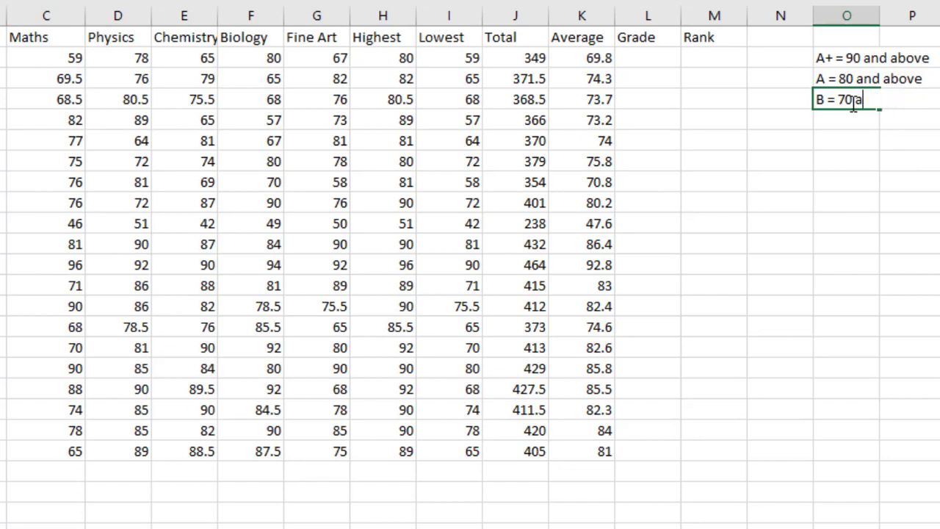
key(BackSpace)
text(- 79)
double_click(917, 78)
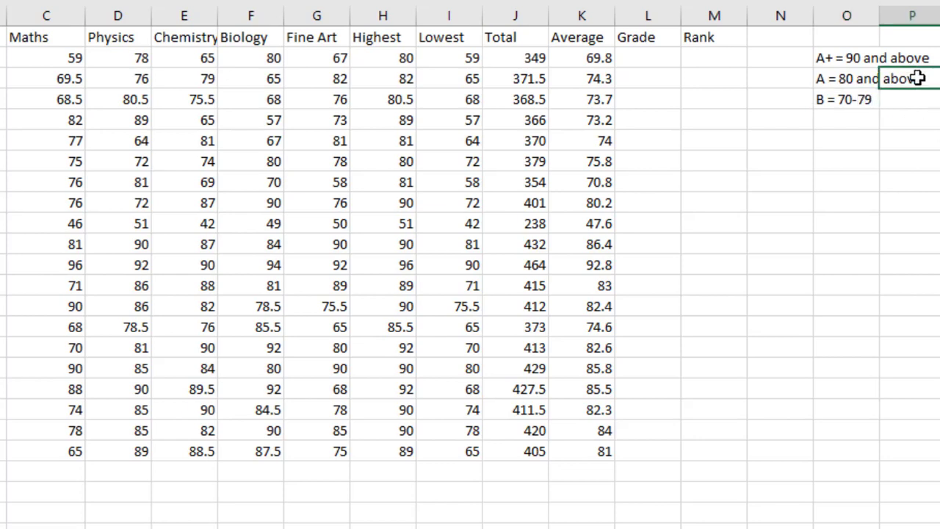
Change the A boundary note in cell O3 to the range "A = 80-89".
click(856, 80)
key(F2)
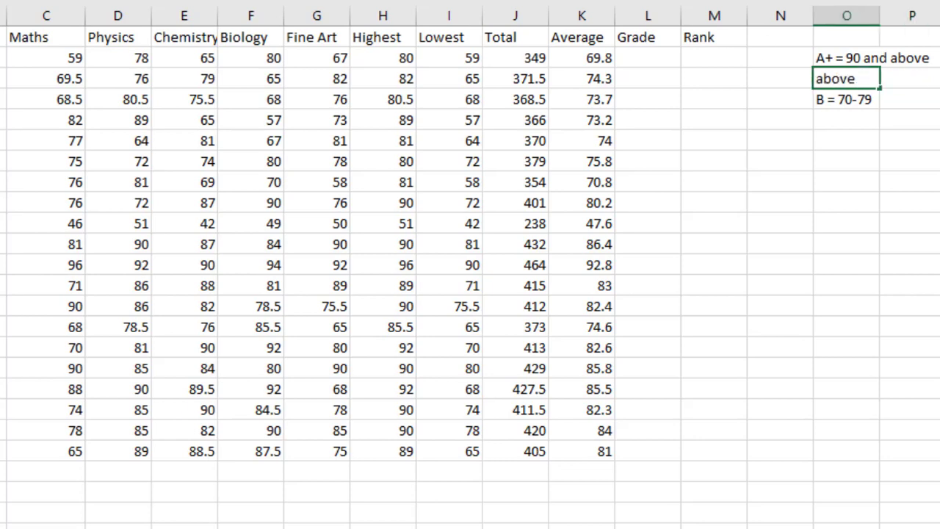
key(BackSpace)
key(BackSpace)
key(BackSpace)
key(BackSpace)
key(BackSpace)
key(BackSpace)
key(BackSpace)
key(BackSpace)
key(BackSpace)
key(BackSpace)
text(-89)
key(Return)
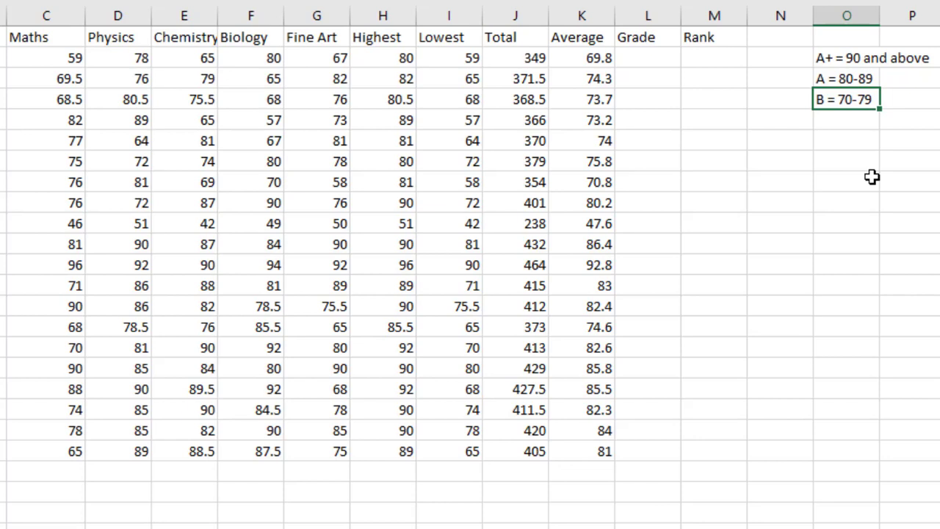
Enter the grade boundary notes "C = 60-69" in cell O5 and "D = 50-59" in cell O6.
click(833, 120)
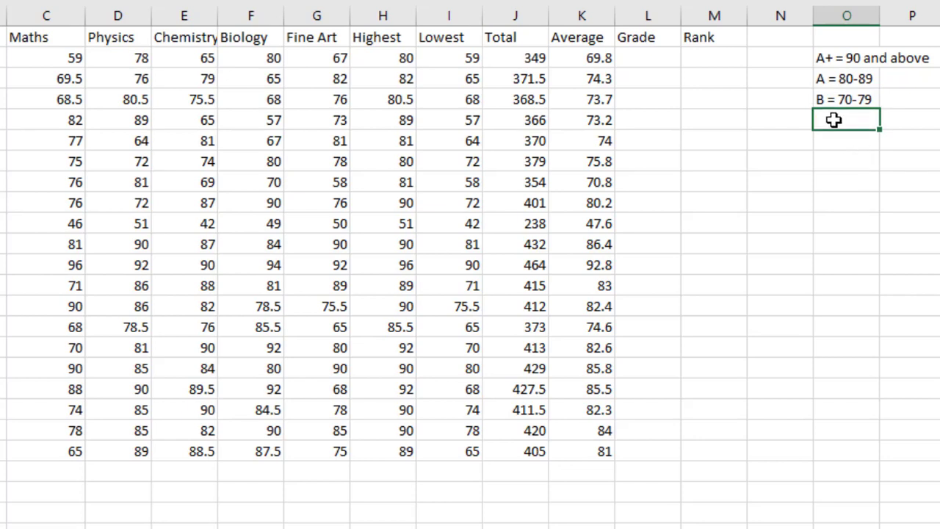
text(C = 60-69)
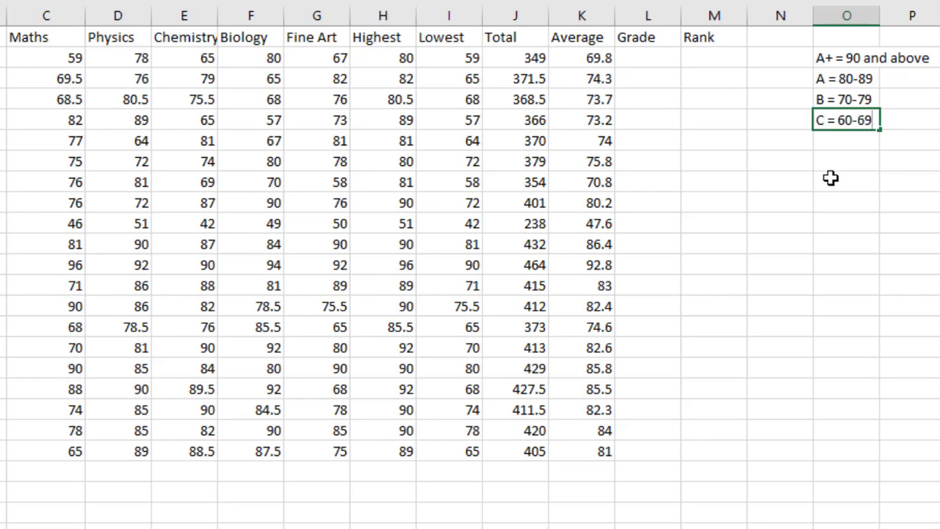
key(Return)
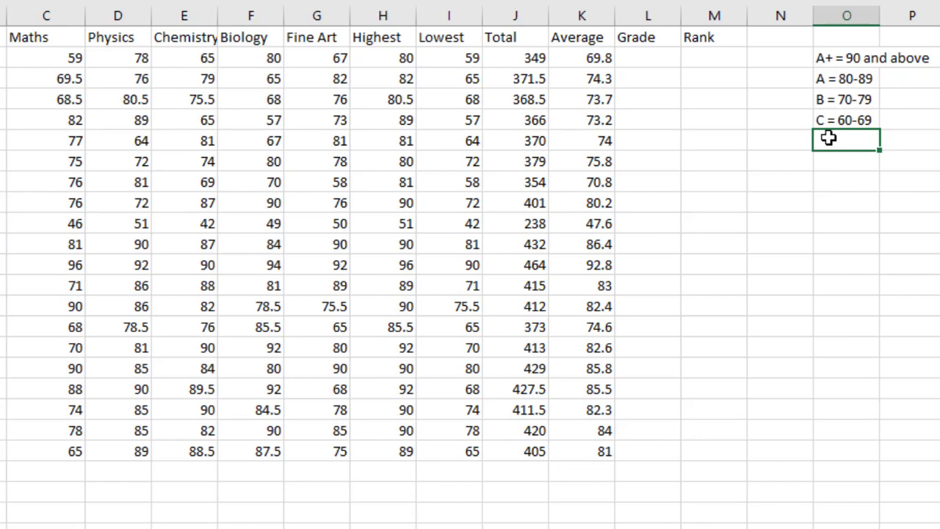
text(D = 50-)
text(59)
key(Return)
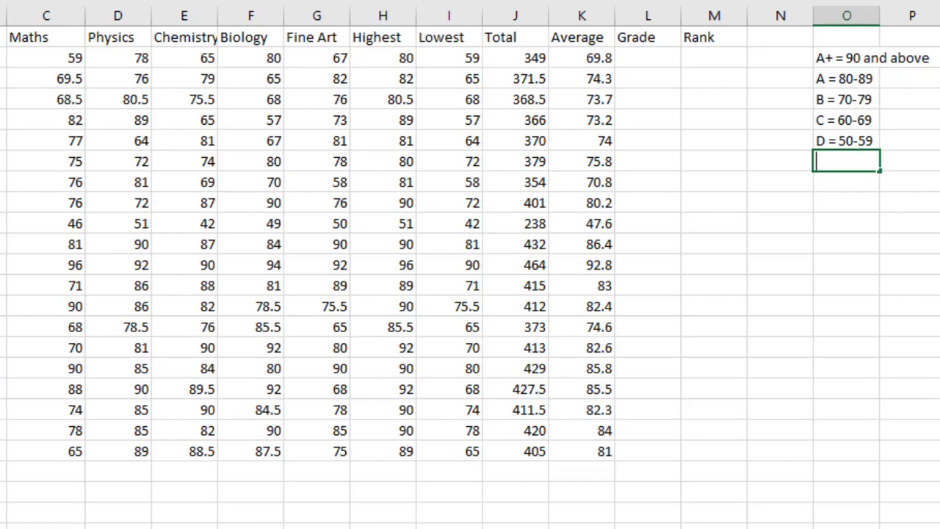
Enter the failing grade boundary note "F = < 50" in cell O7.
text(F = <5 0)
key(BackSpace)
key(BackSpace)
text(50)
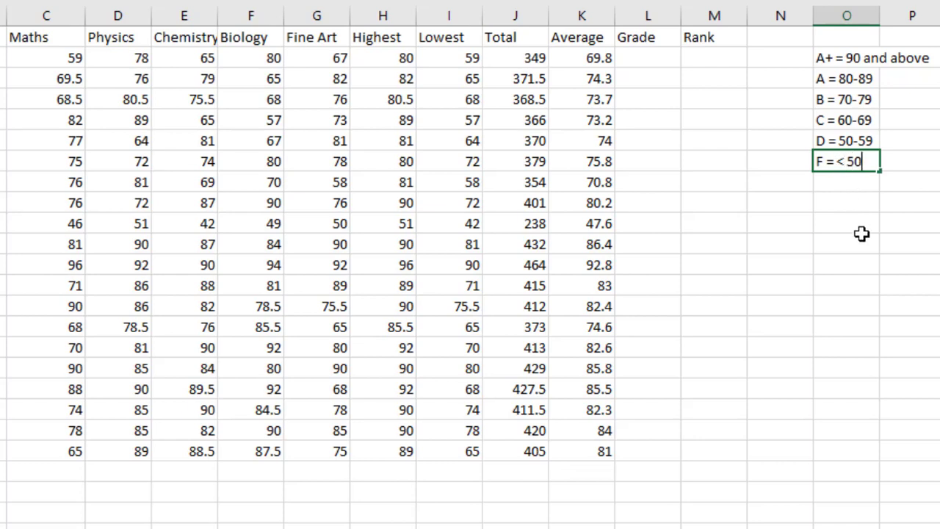
click(939, 202)
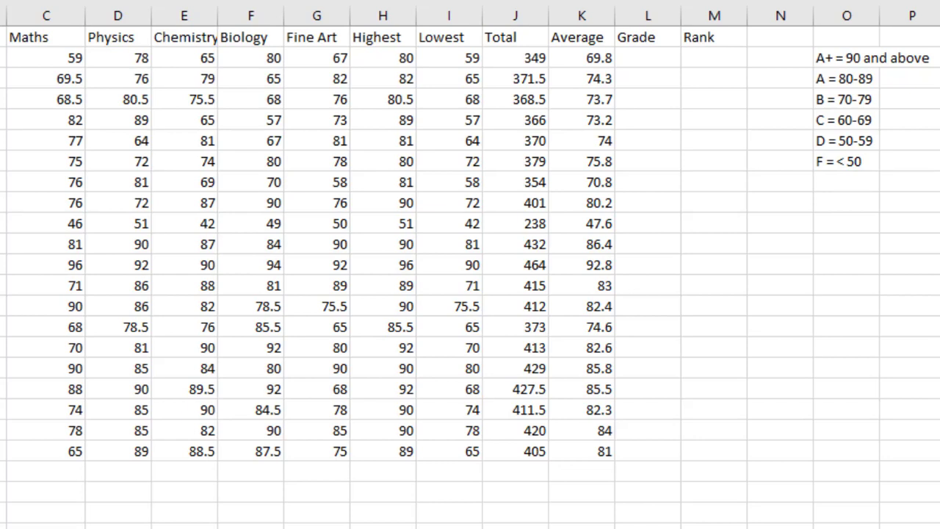
Begin the grade formula in cell L2 with =IF(K2>90, "A+", leaving it open for the value if false.
click(637, 57)
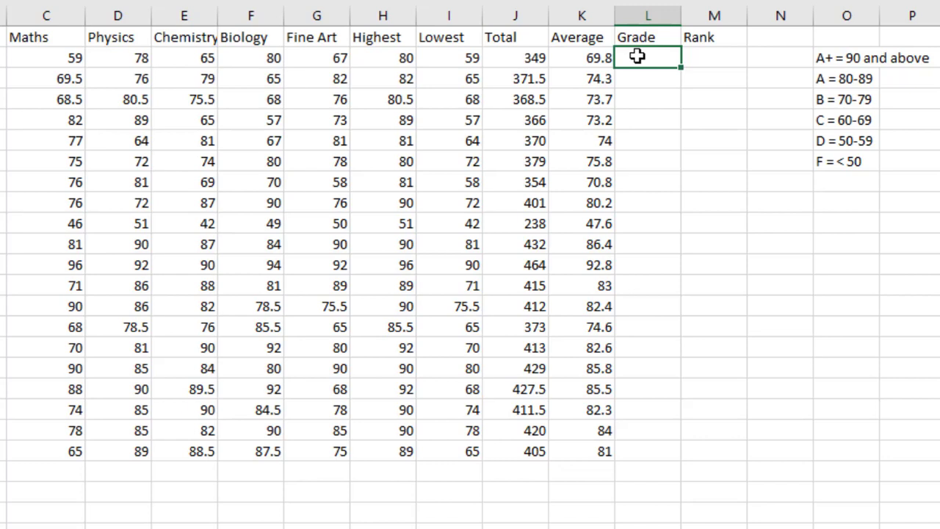
text(=if)
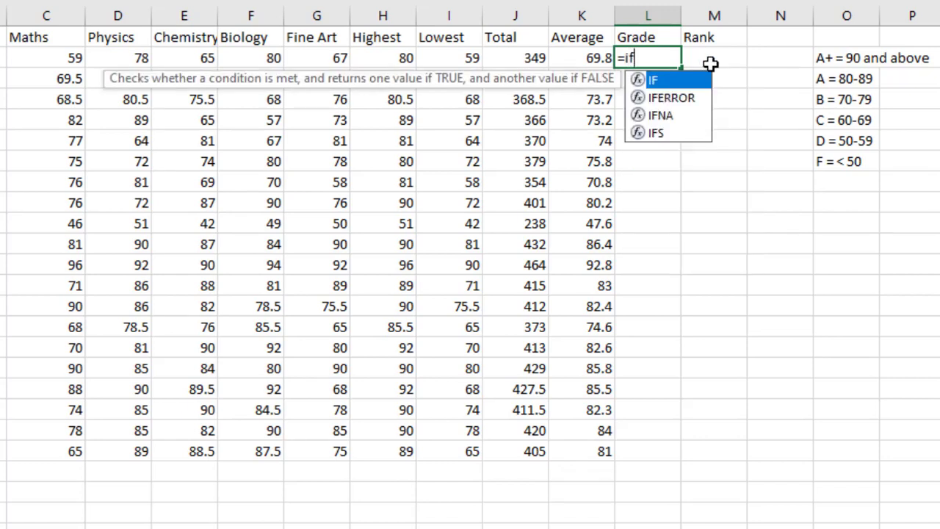
double_click(657, 77)
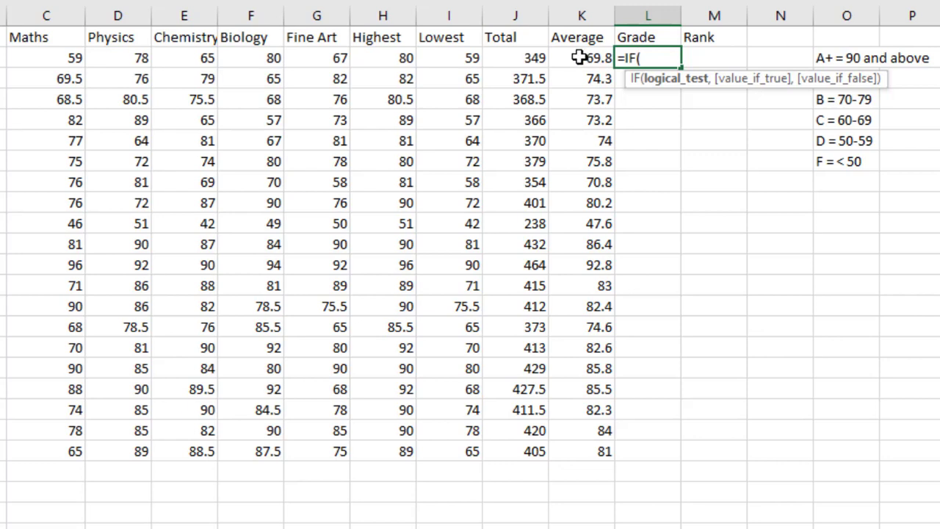
click(580, 58)
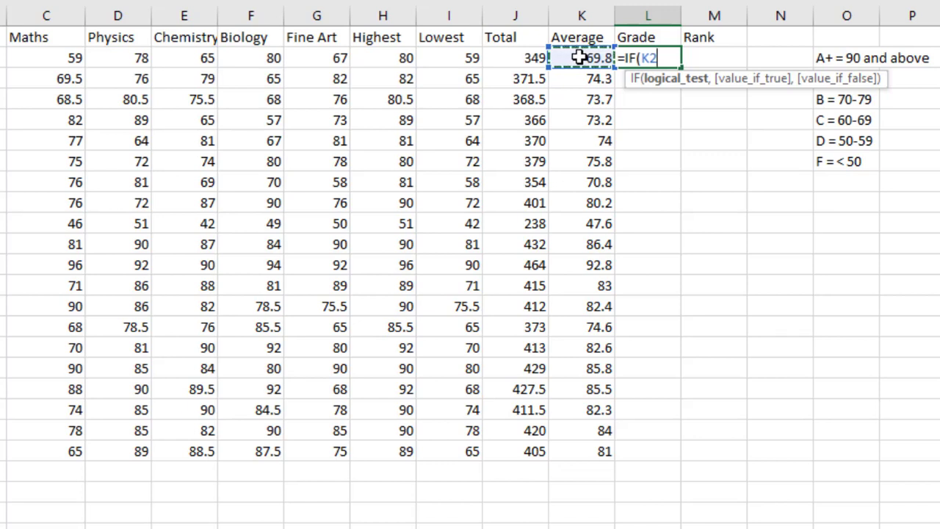
text(>)
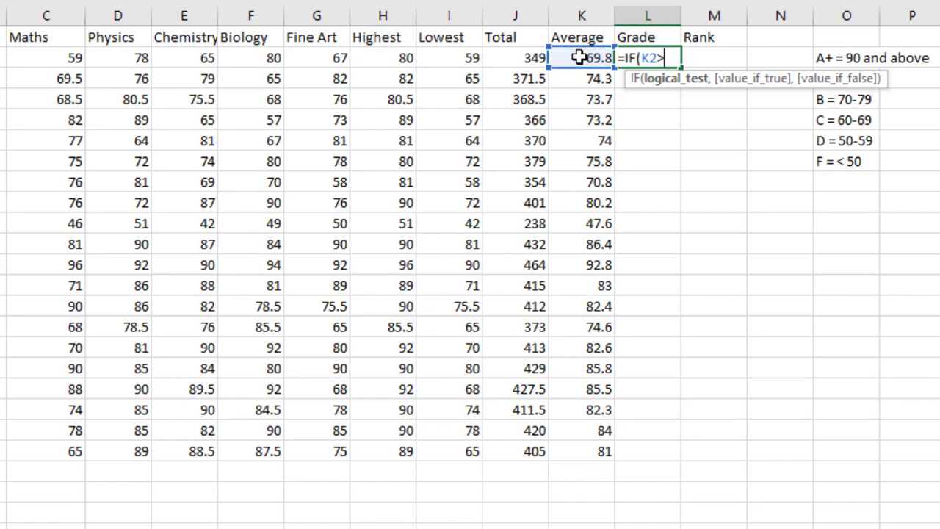
text(90,)
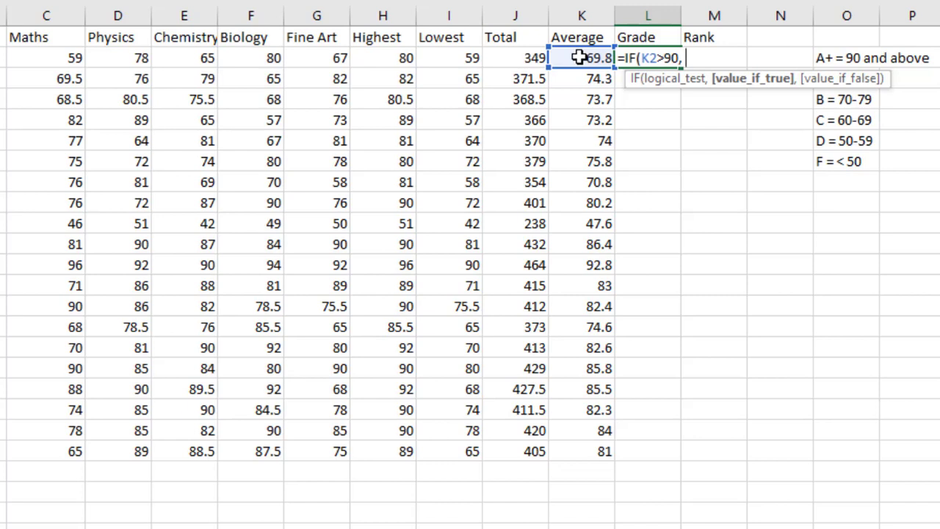
text("A+")
text(,)
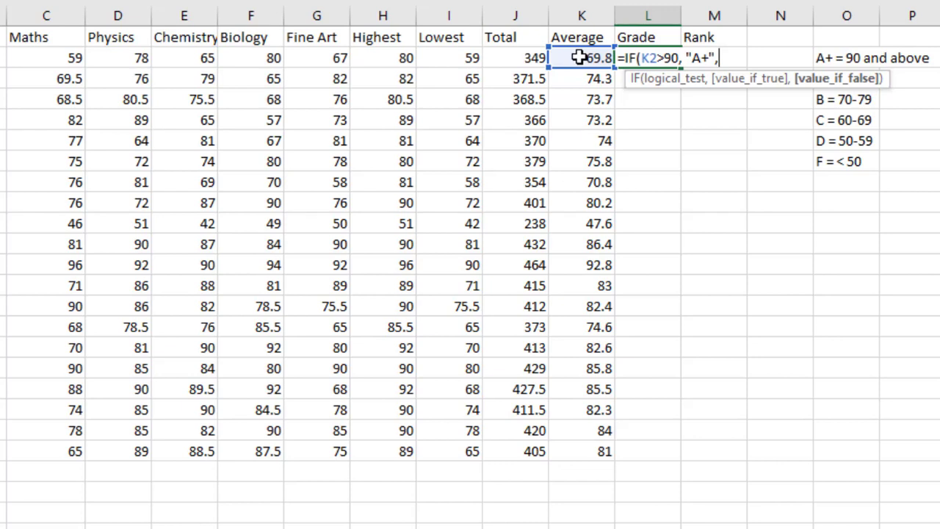
Nest a second condition, IF(K2>=80,"B", as the value if false in the L2 grade formula.
text(if)
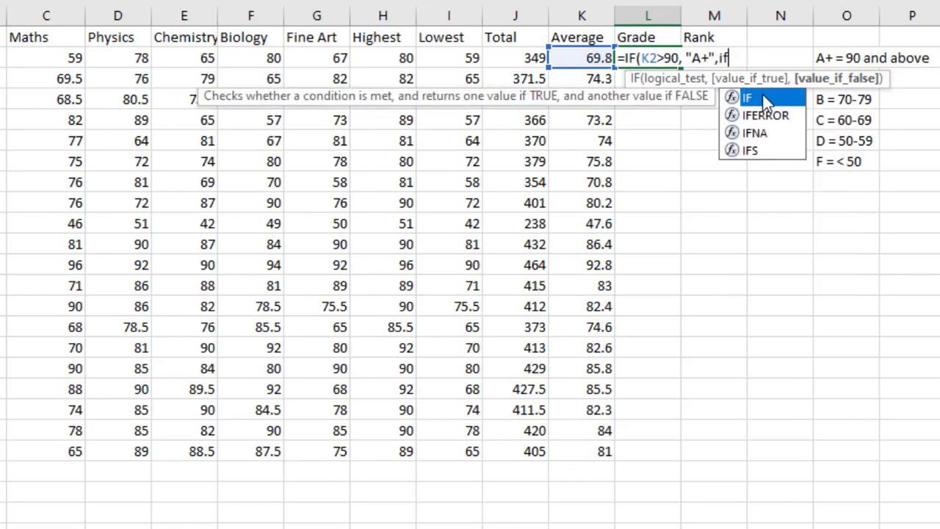
double_click(764, 100)
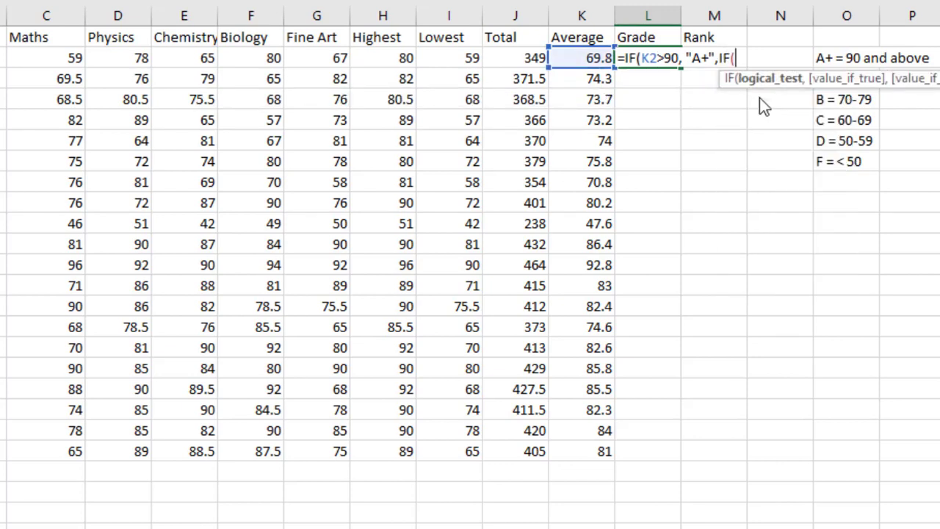
click(589, 59)
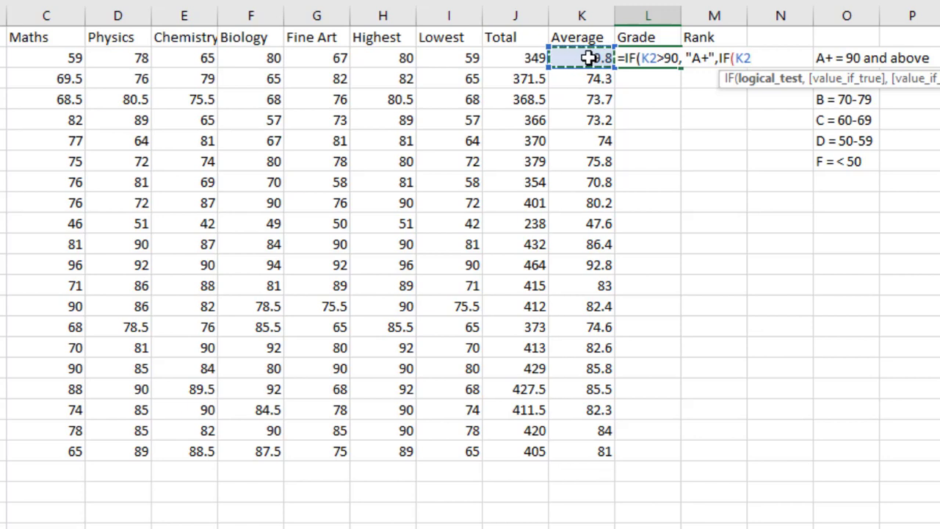
text(>=80)
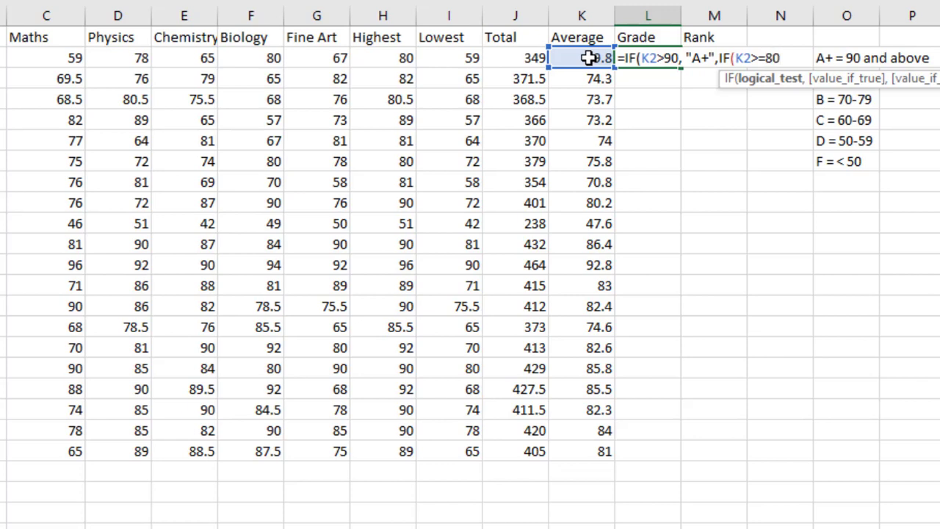
text(,)
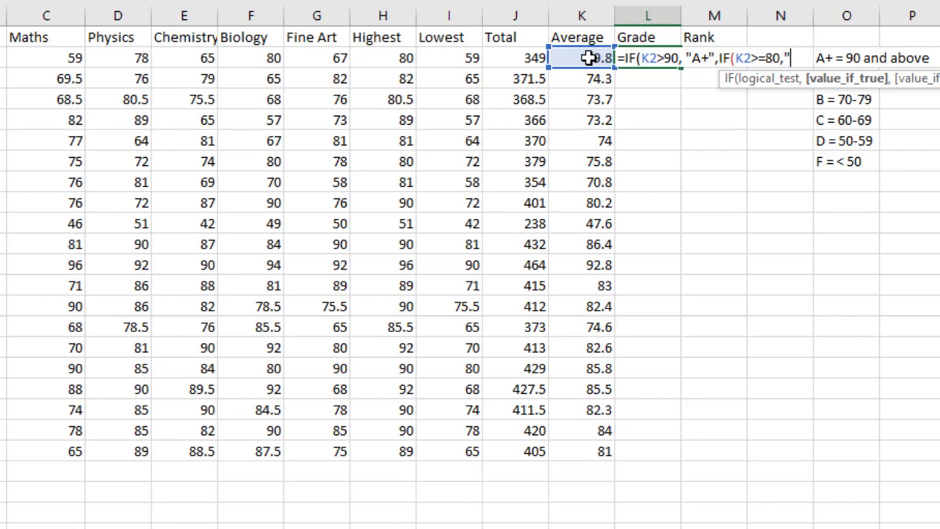
text( B")
text(,)
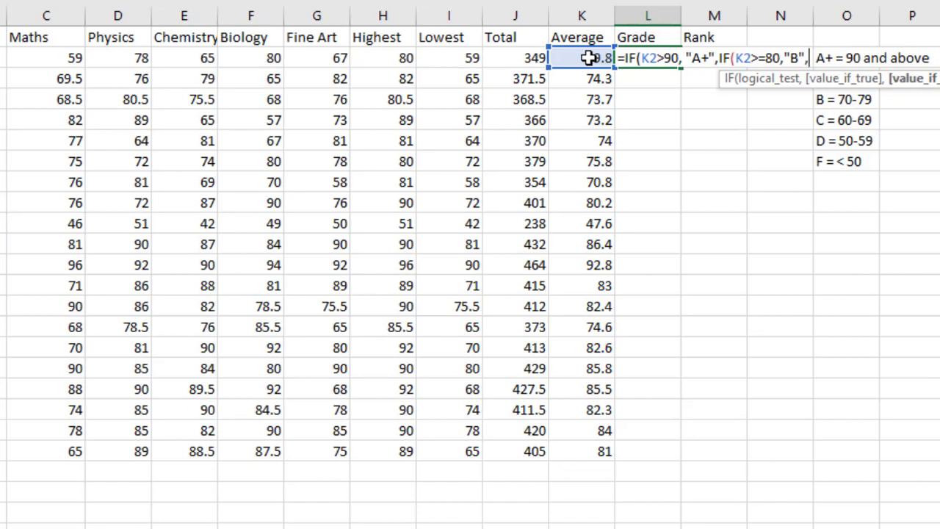
Nest a third condition, IF(K2>=70, as the value if false in the L2 grade formula.
text(I)
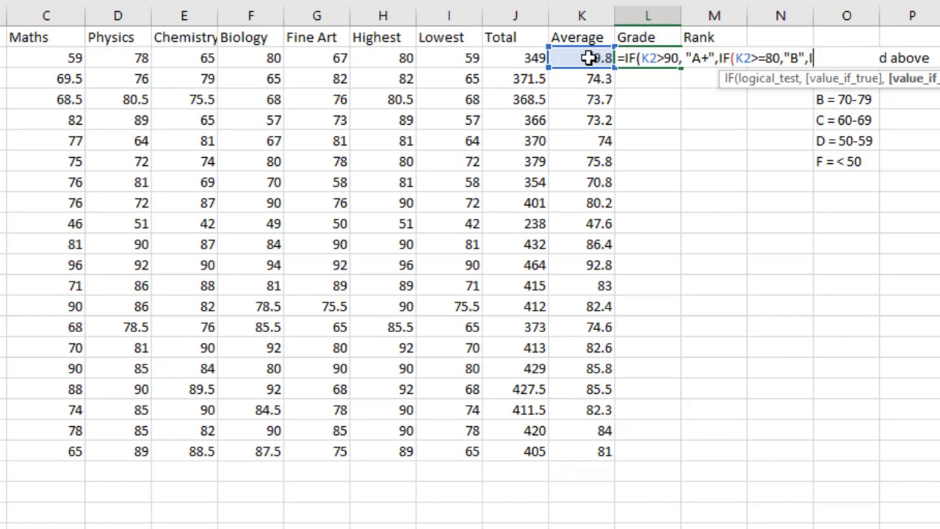
text(F)
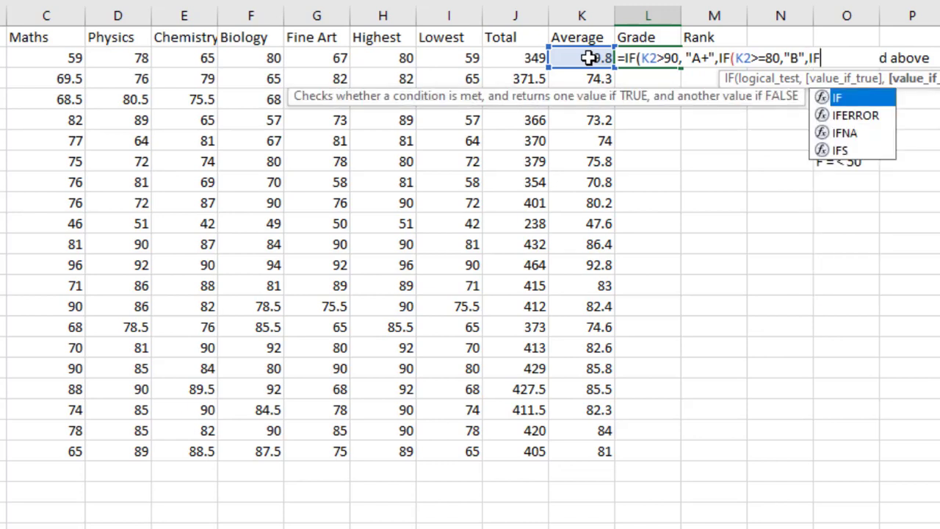
double_click(841, 98)
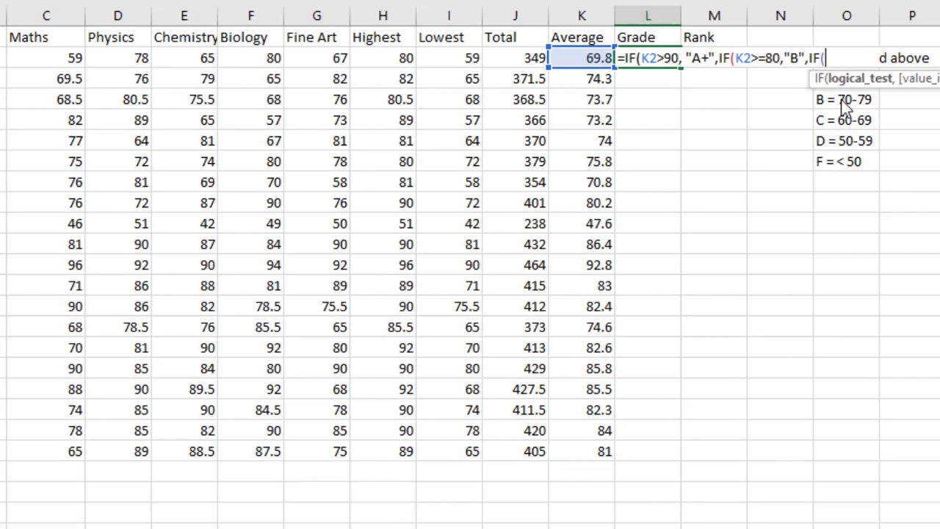
click(583, 59)
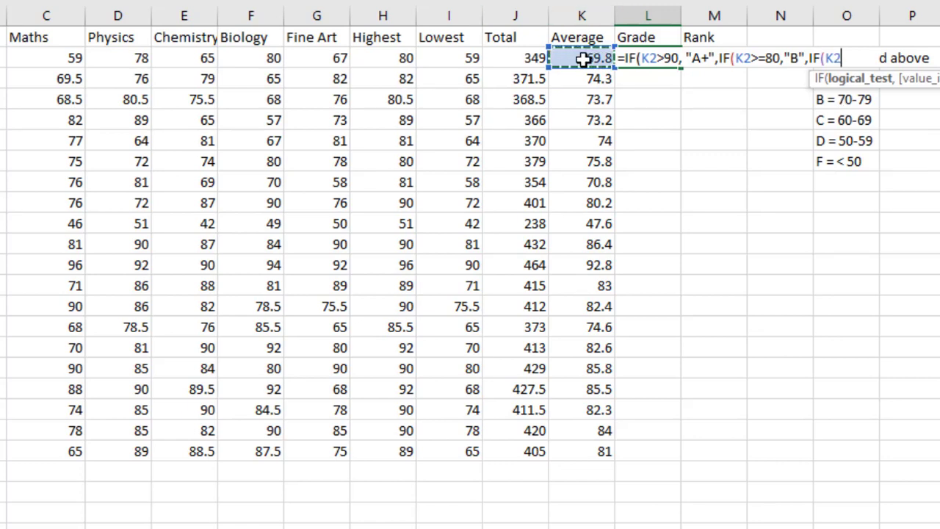
text(>=70)
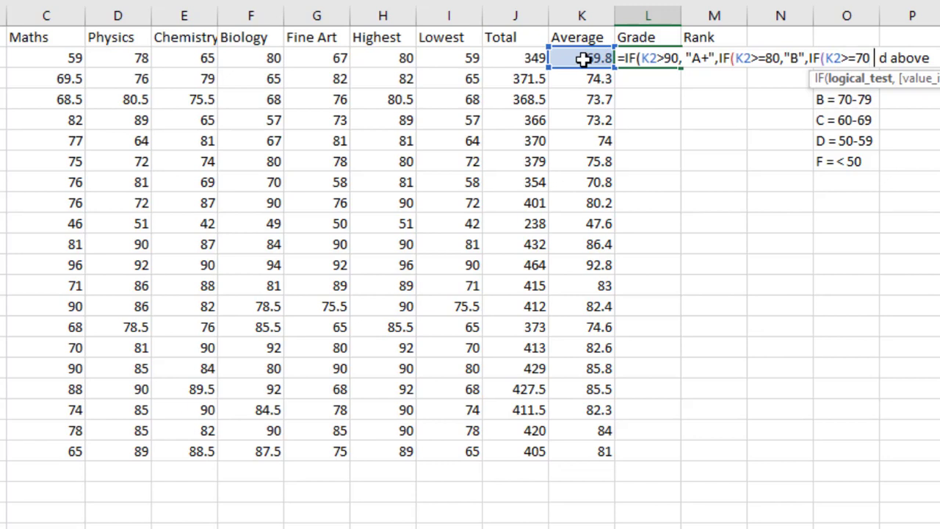
text(,)
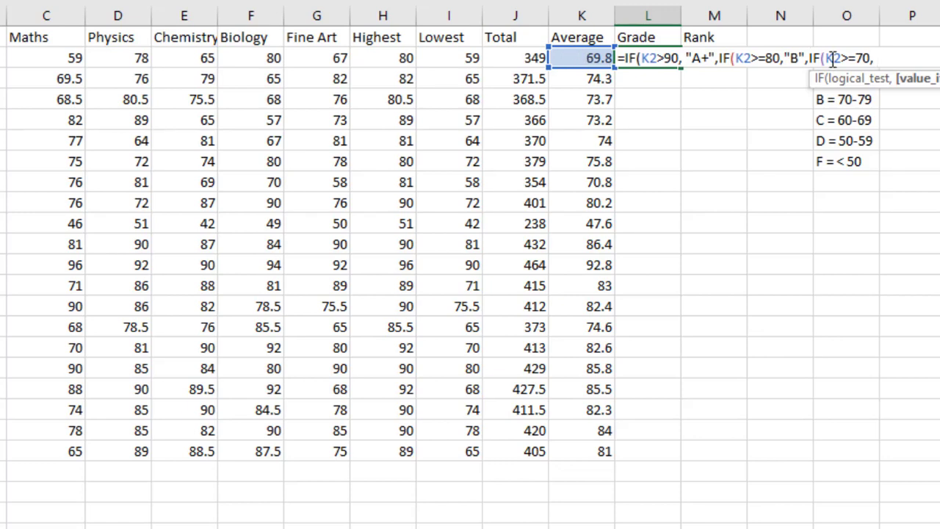
In the L2 formula, change the K2>=80 result to "A" and give the K2>=70 condition the result "B".
click(799, 59)
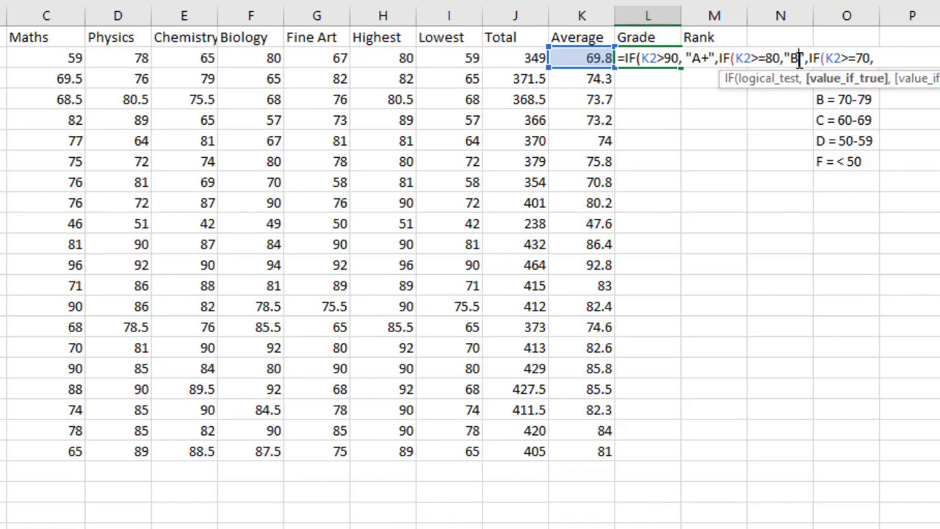
key(BackSpace)
text(A)
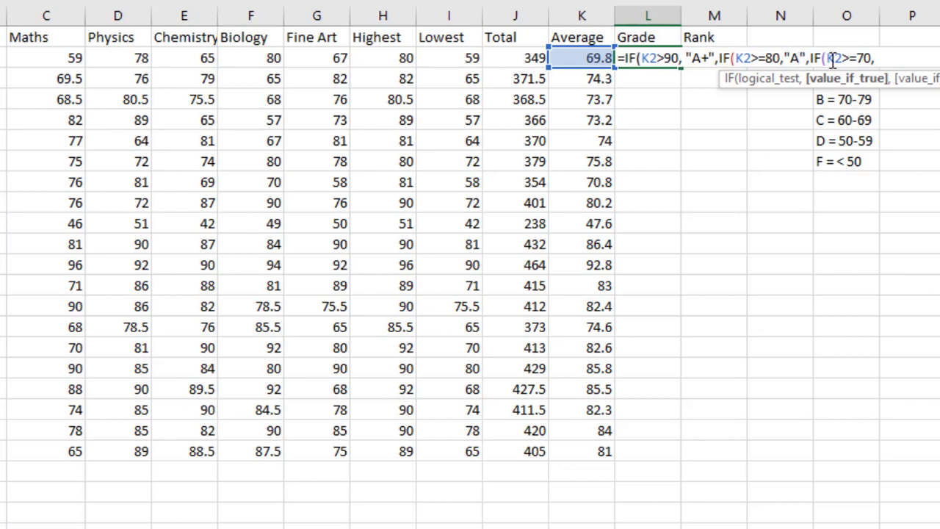
click(876, 58)
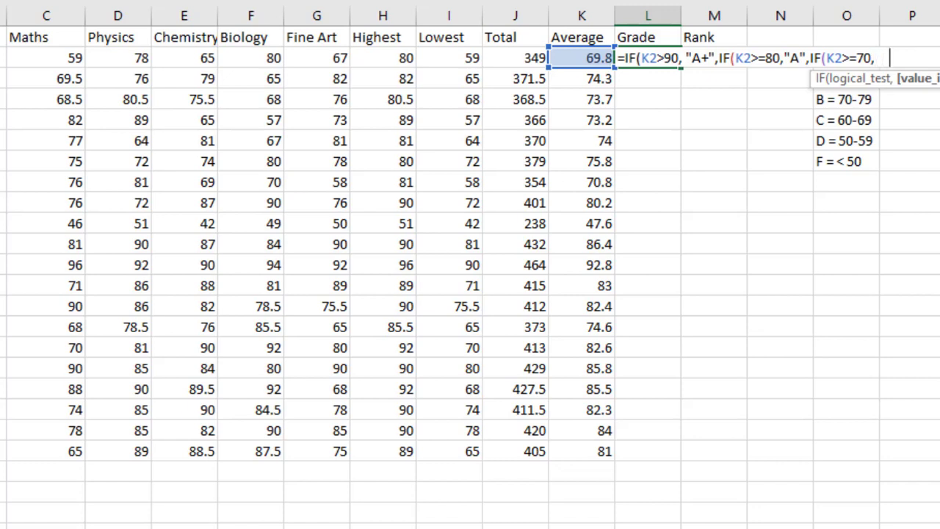
text("B",)
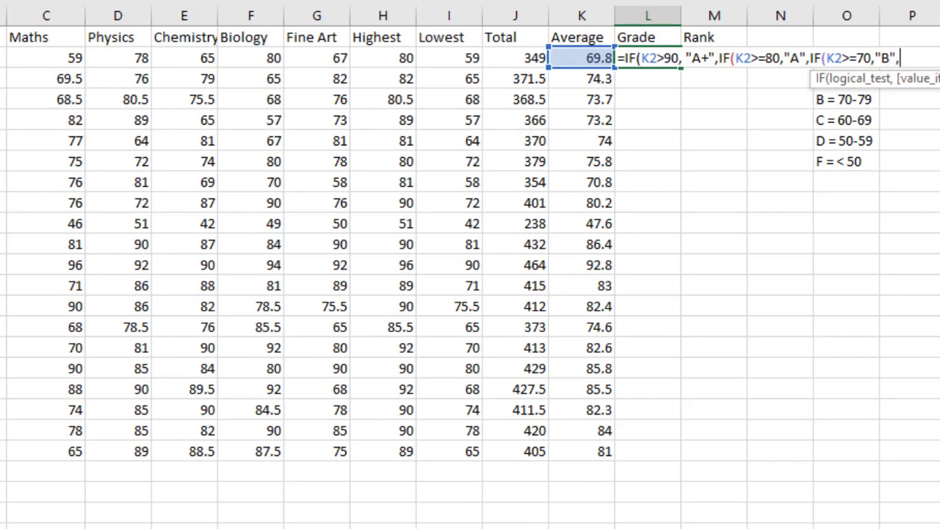
Nest a fourth condition, IF(K2>=60, "C", as the value if false in the L2 grade formula.
text(IF)
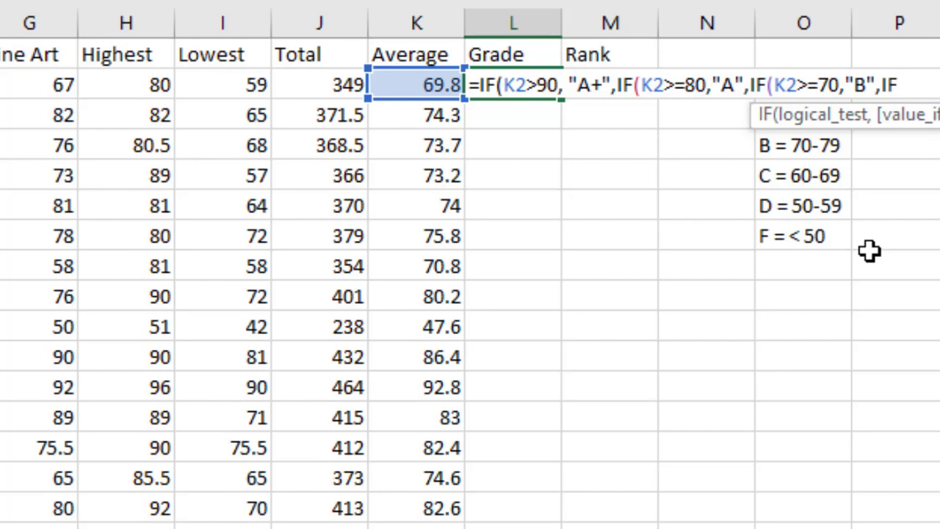
text(()
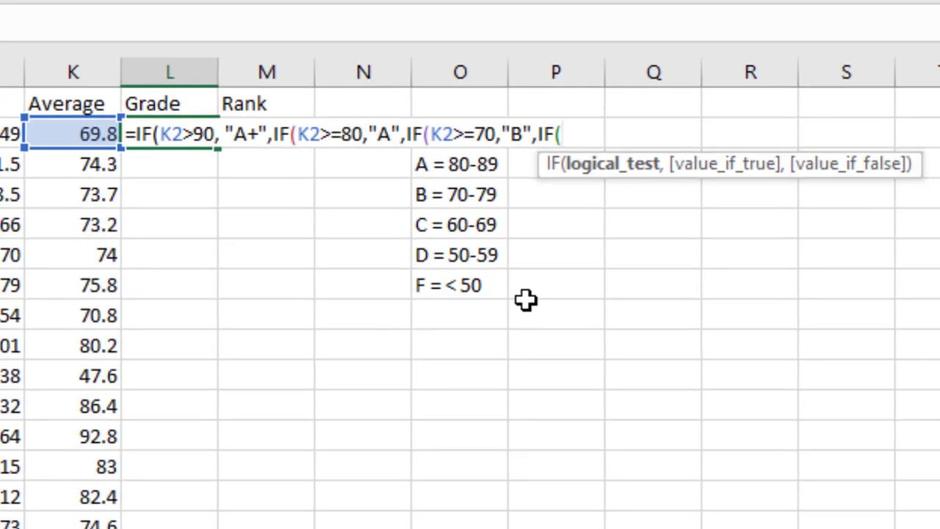
click(75, 134)
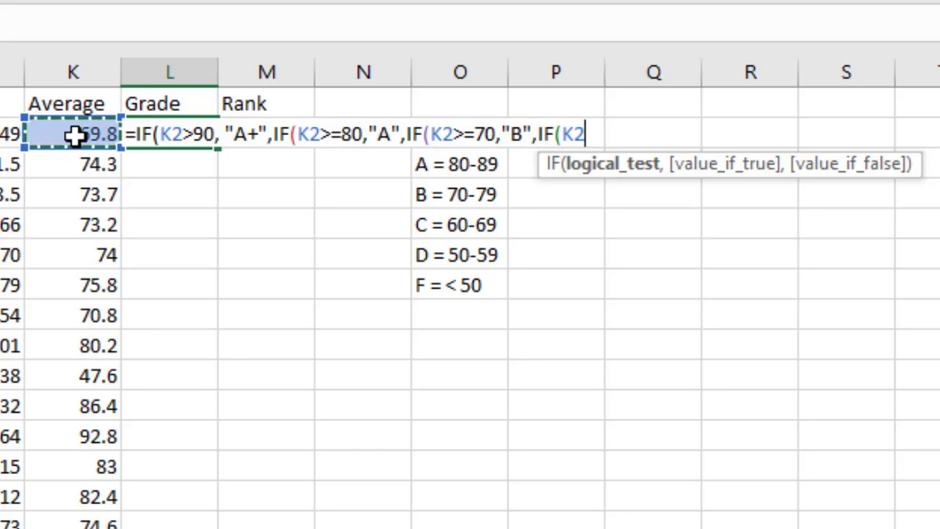
key(BackSpace)
text(>)
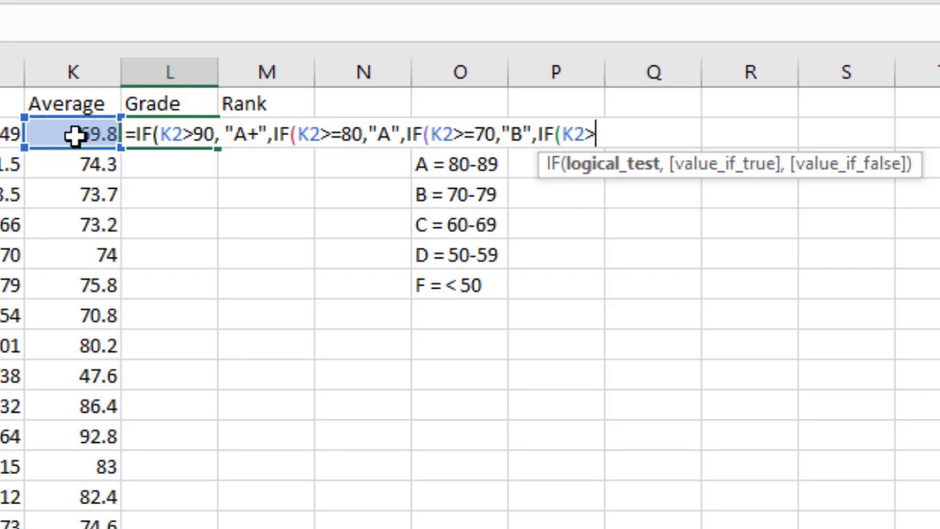
text(=6)
key(BackSpace)
text(0,)
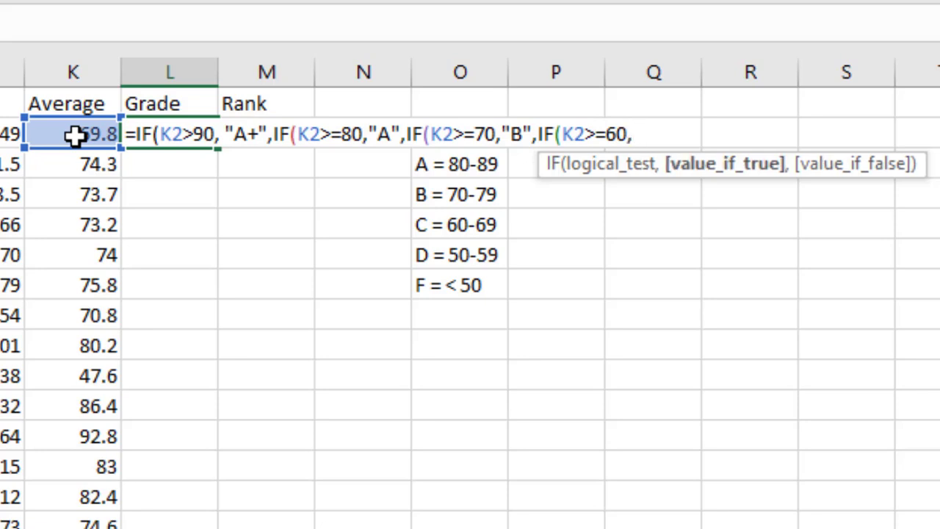
text( "C",)
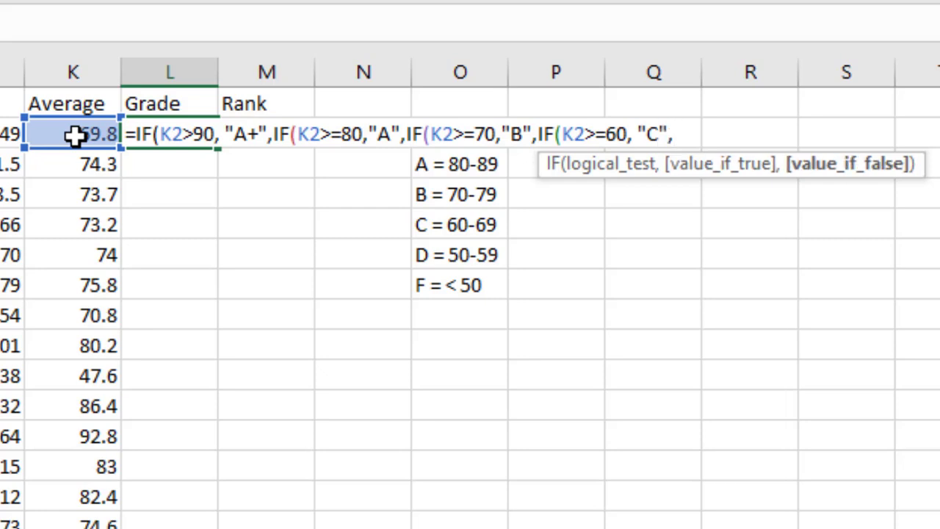
Nest a fifth condition, IF(K2>=50, "D", as the value if false in the L2 grade formula.
text(i)
key(BackSpace)
text(IF()
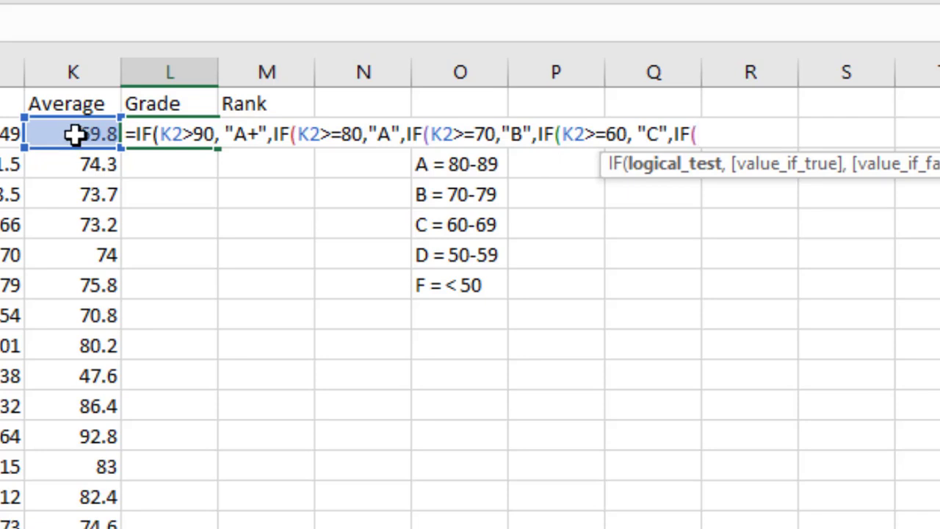
click(74, 133)
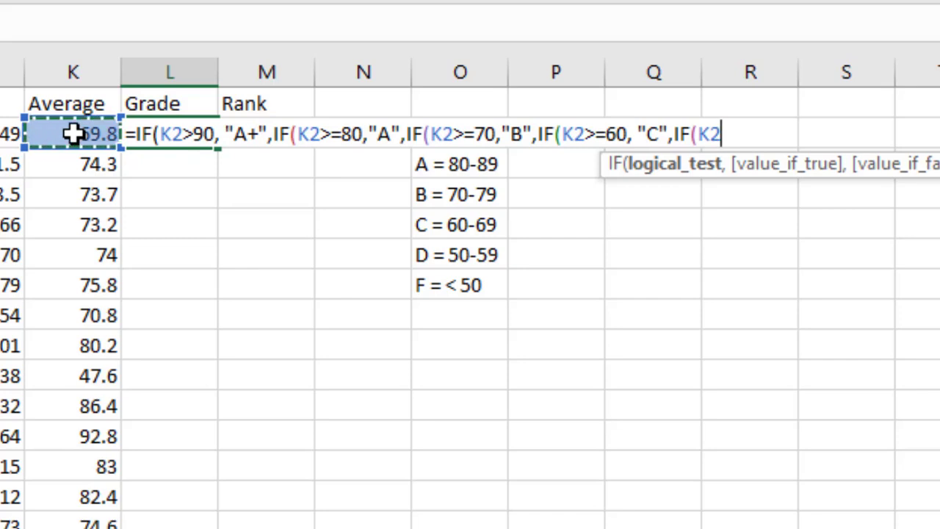
text(>)
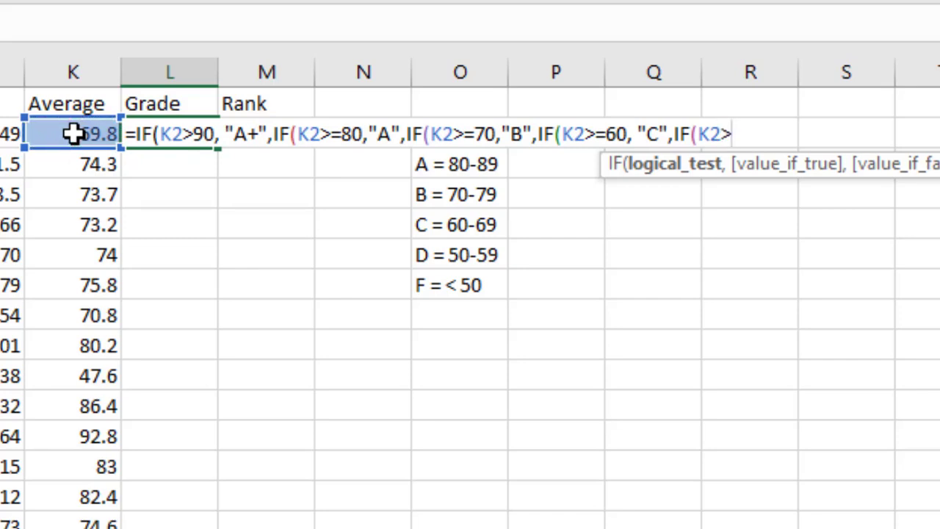
text(=50,)
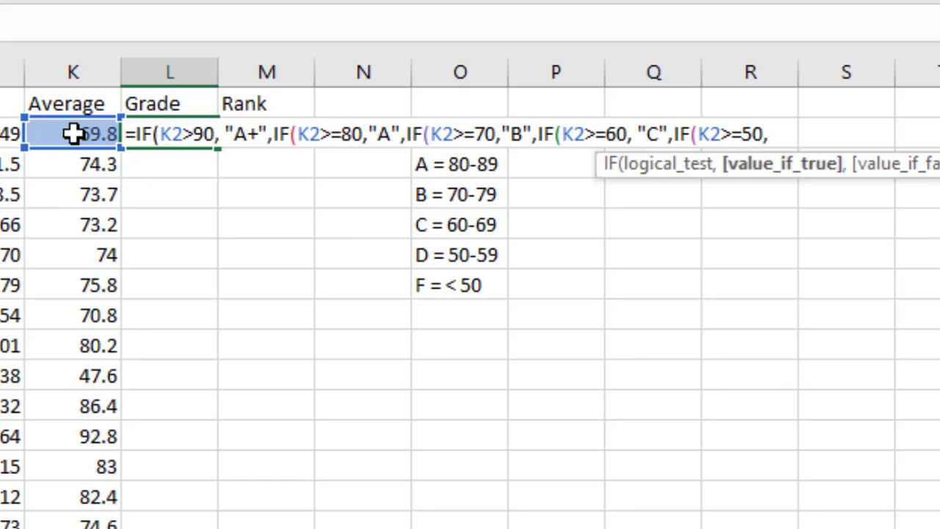
text( "D",)
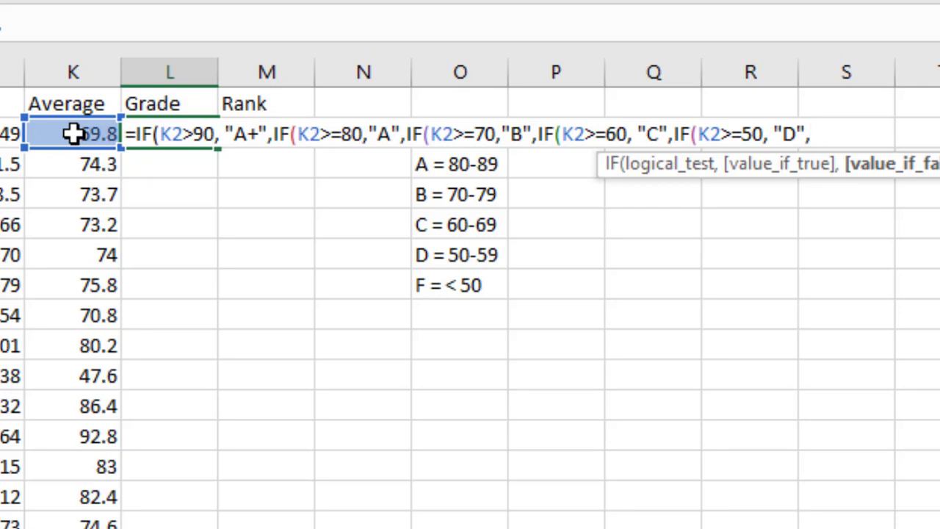
Nest the last condition, IF(K2<50, "F", with no value if false, at the end of the L2 grade formula.
text(IF)
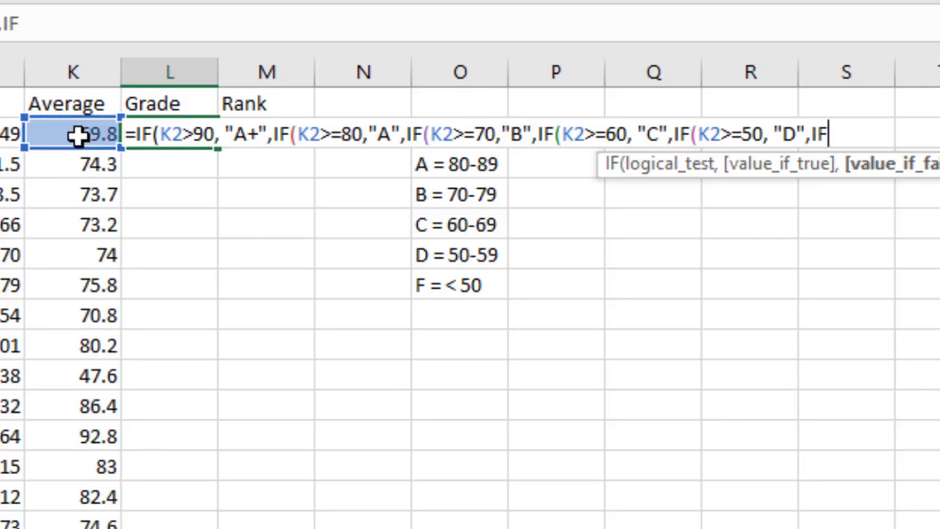
key(Return)
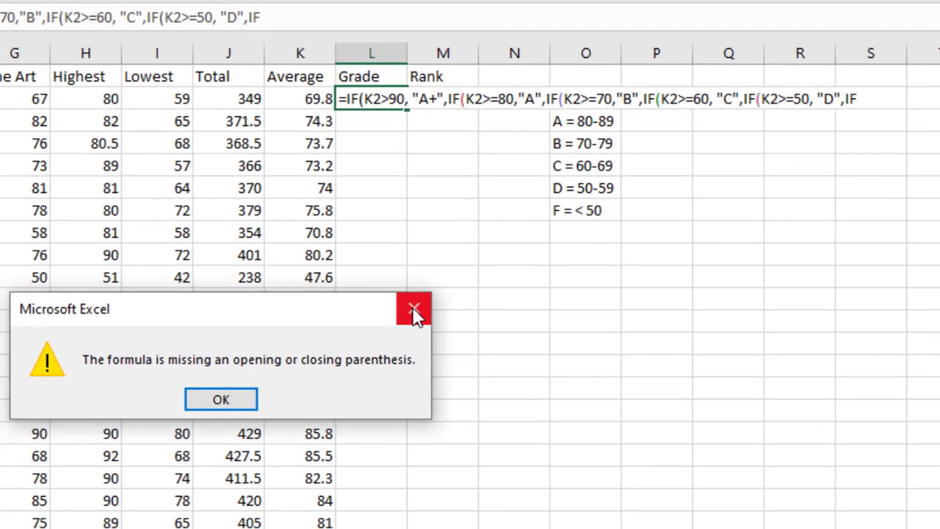
click(414, 309)
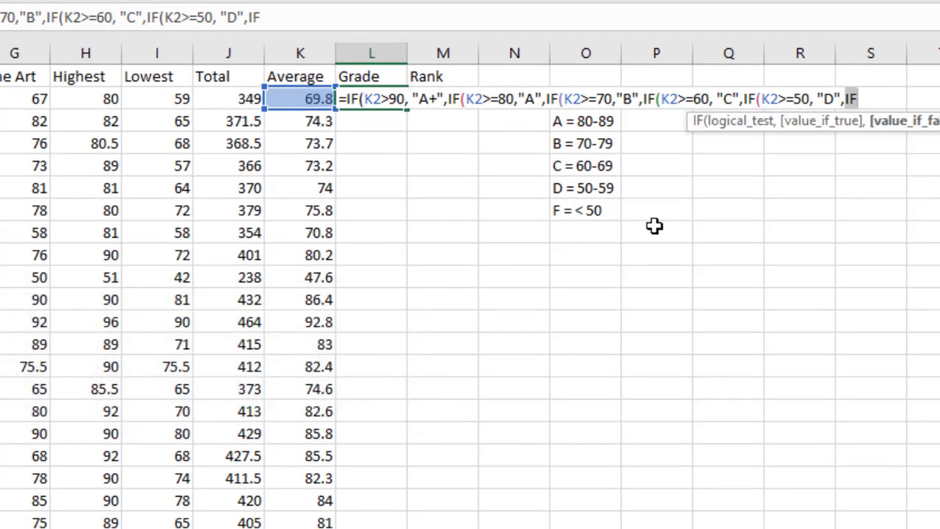
click(863, 102)
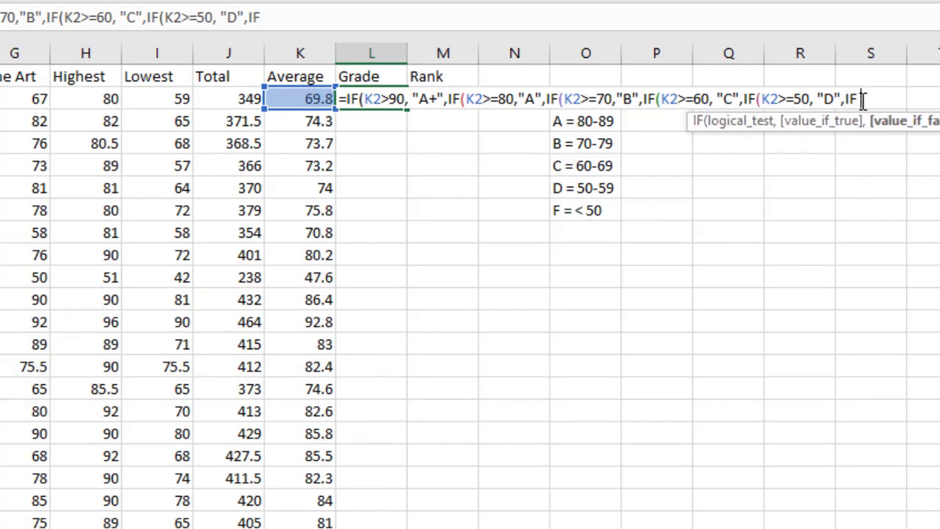
key(BackSpace)
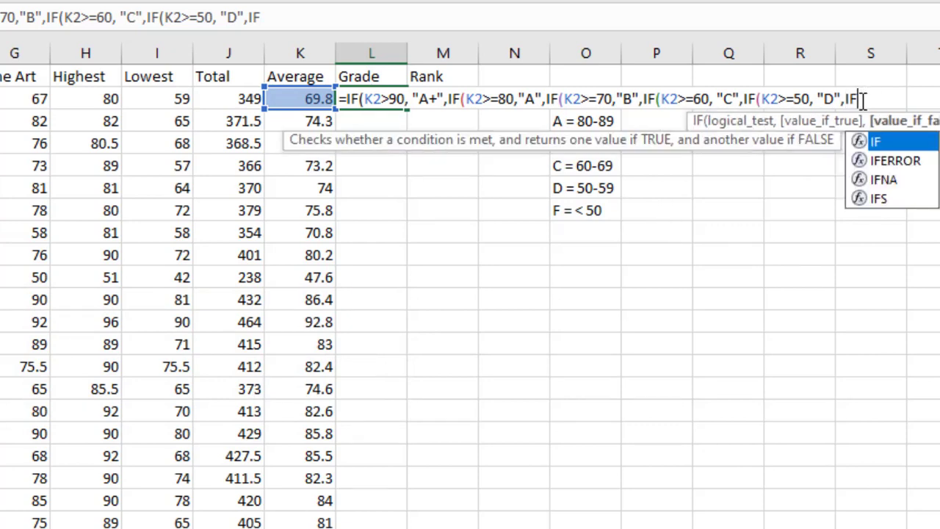
double_click(893, 149)
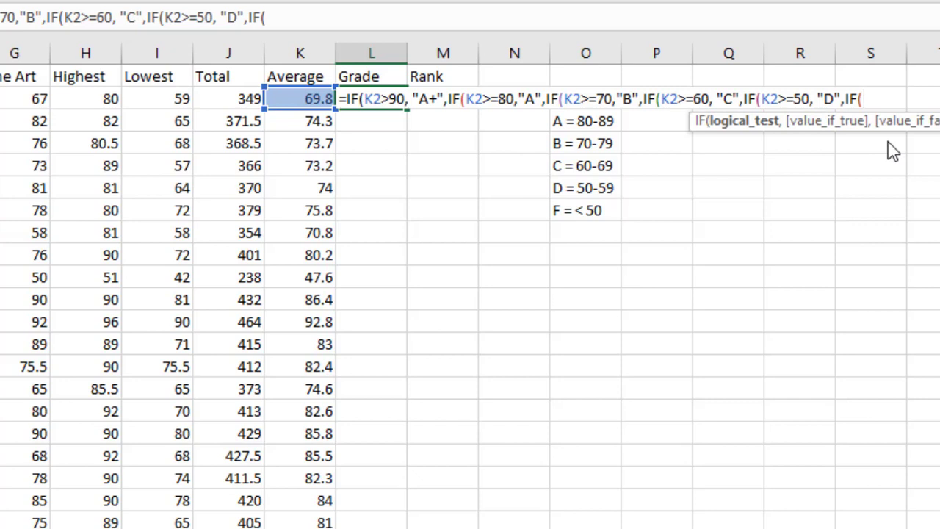
click(308, 99)
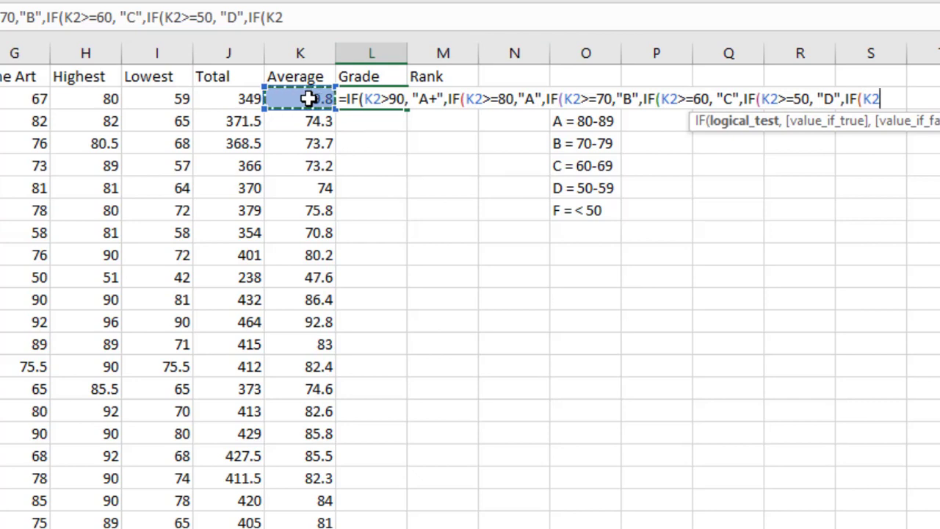
text(<)
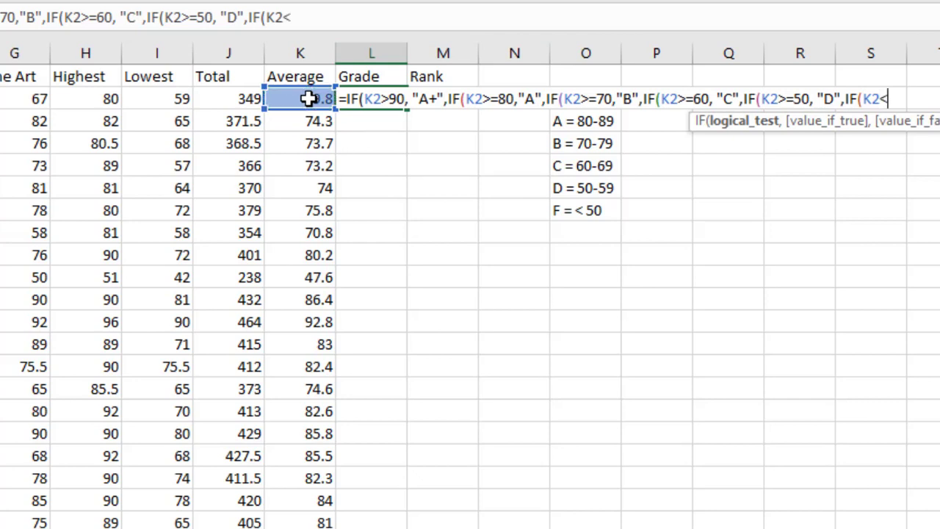
text(50, )
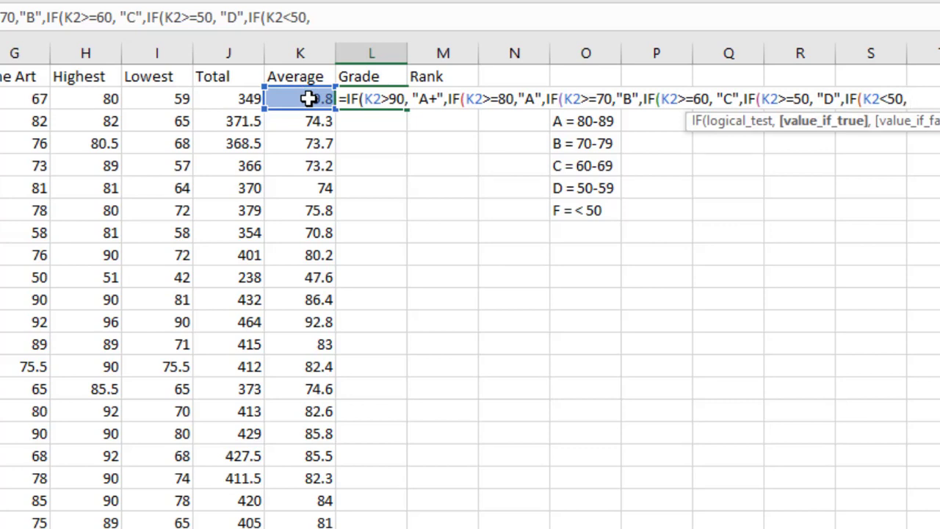
text("F)
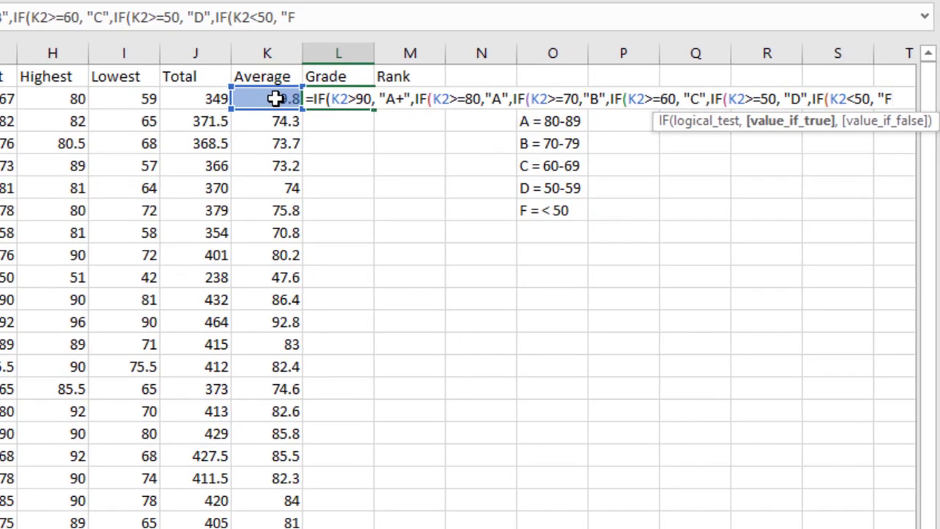
text(")
Close all the nested IFs in the L2 grade formula with six closing parentheses.
text())))
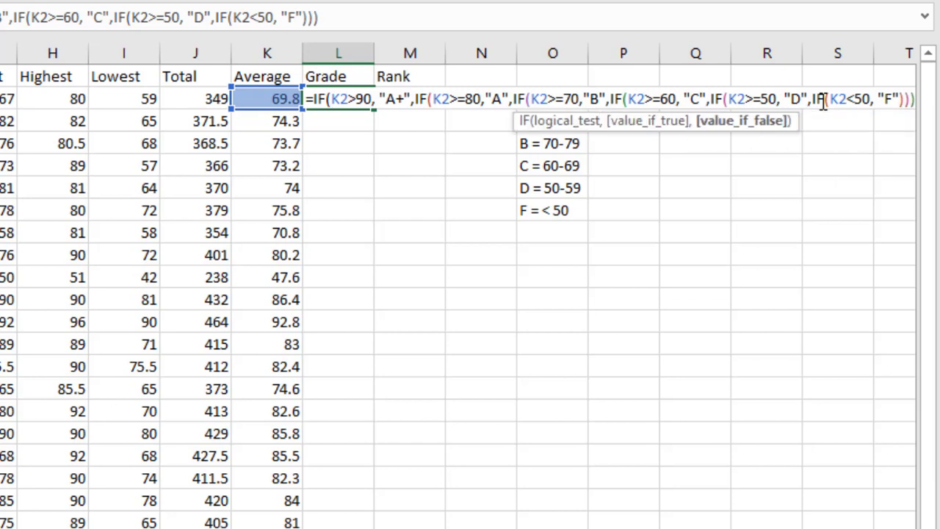
text()))
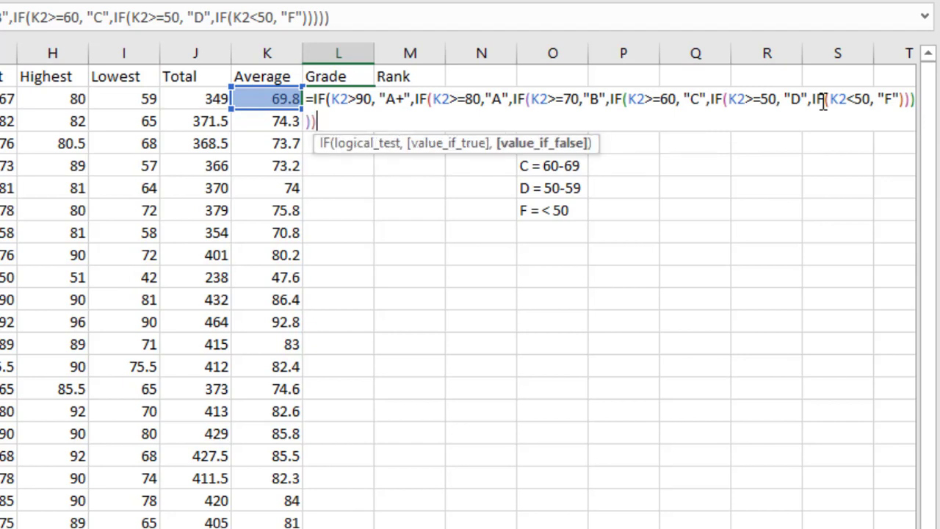
text())
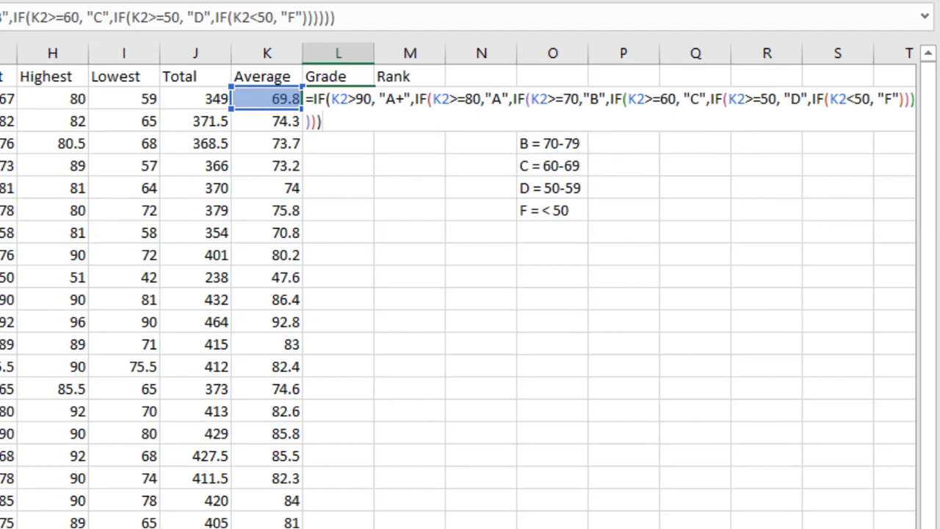
scroll(459, 294, right, 3)
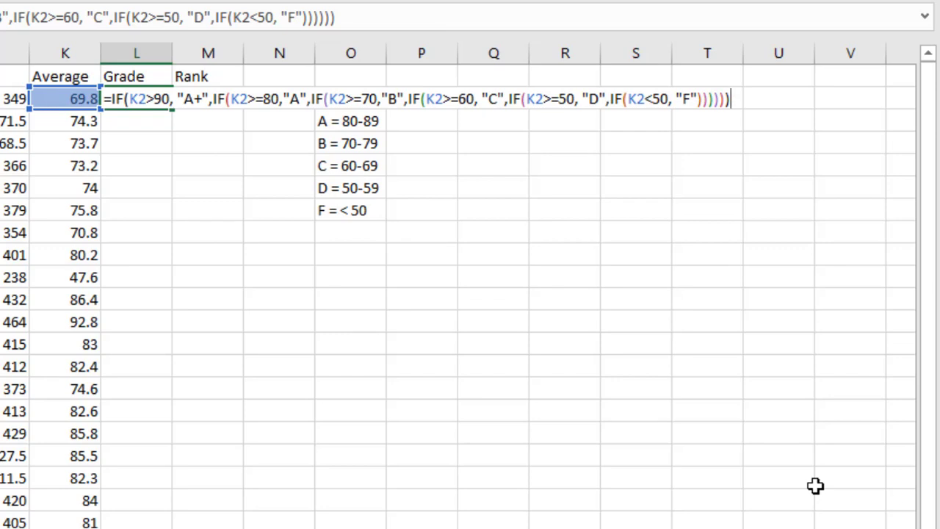
Commit the nested IF grade formula in L2 and fill it down the Grade column to L21.
key(Return)
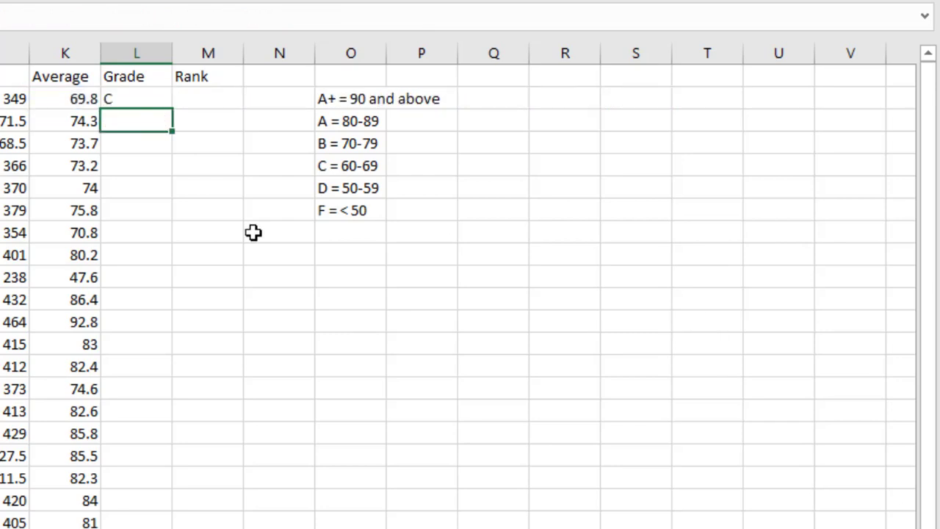
click(135, 99)
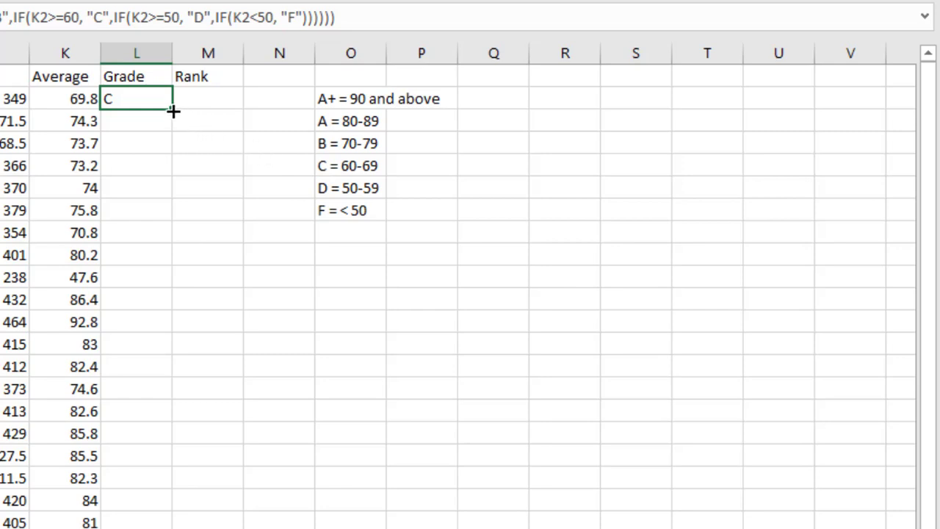
drag(173, 110, 159, 523)
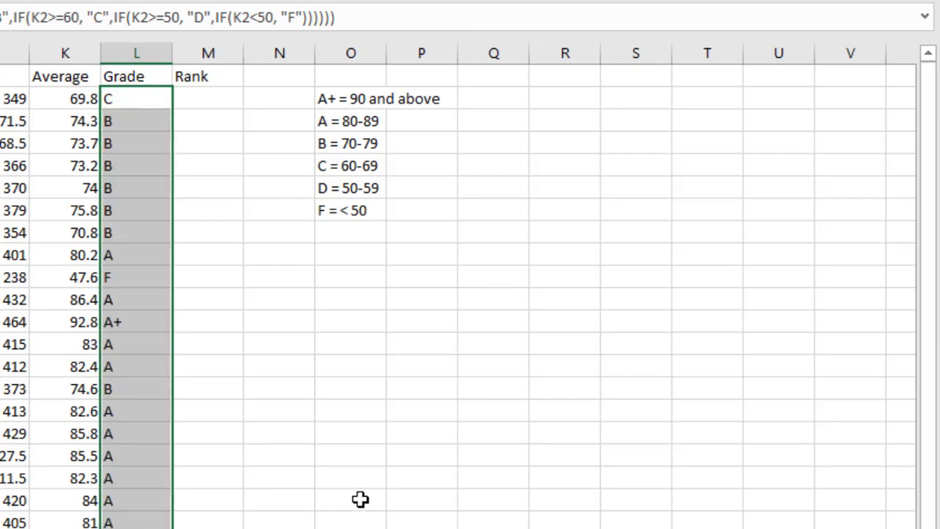
click(135, 121)
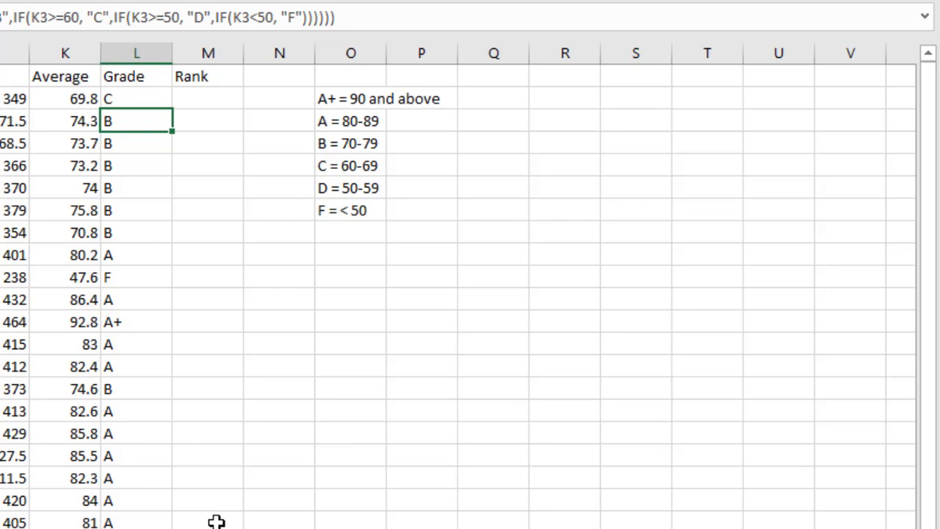
click(276, 522)
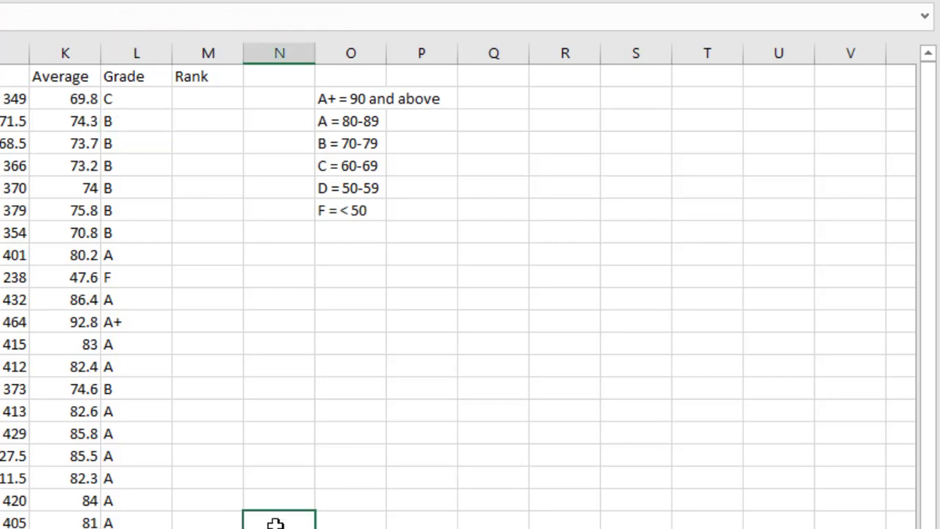
Start a RANK.EQ formula in M2 with K2 as the number and K2:K21 as the reference range.
click(196, 98)
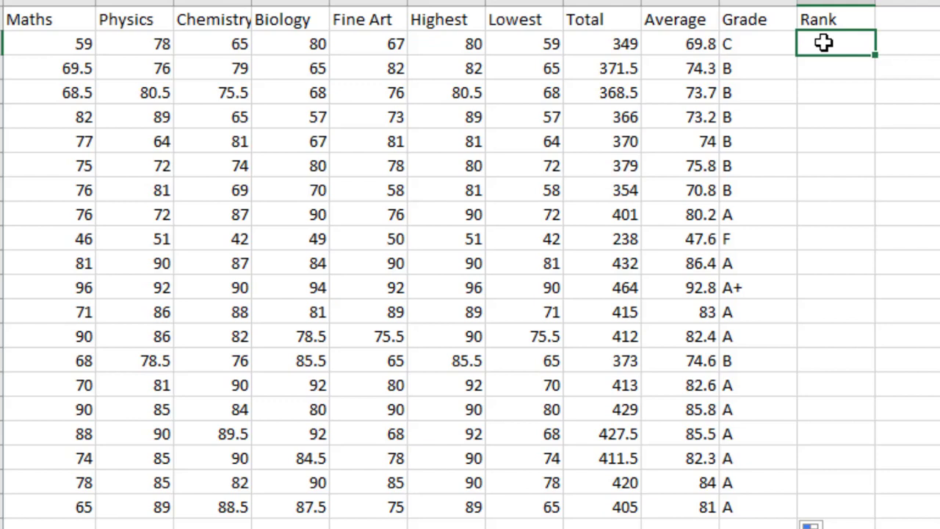
text(=rank)
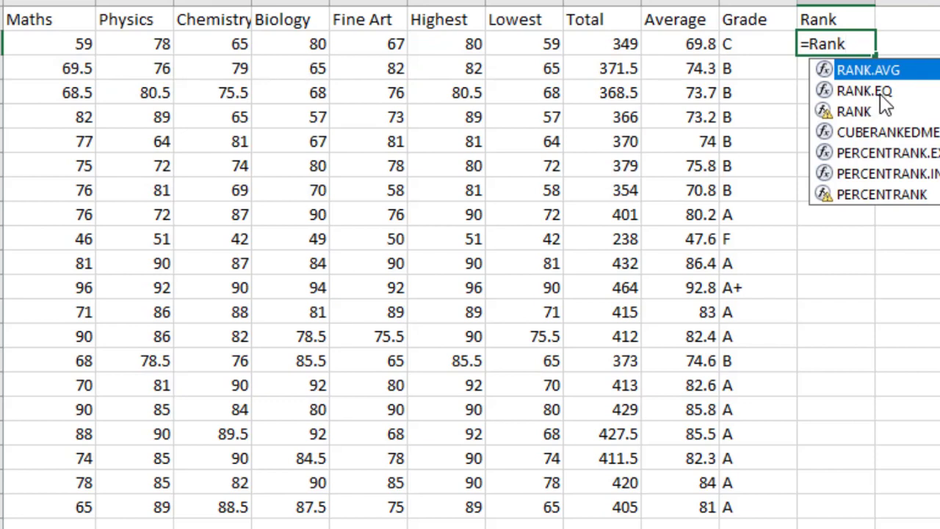
double_click(880, 93)
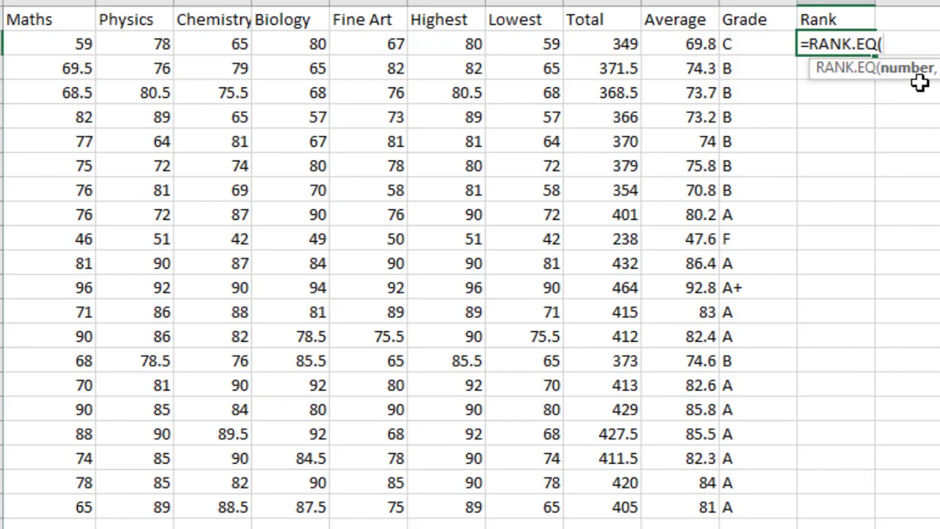
click(688, 44)
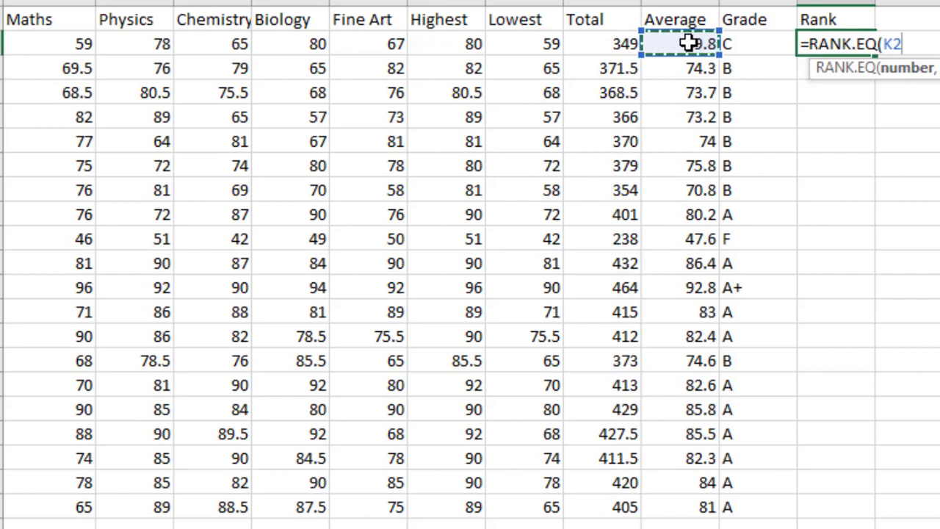
text(,)
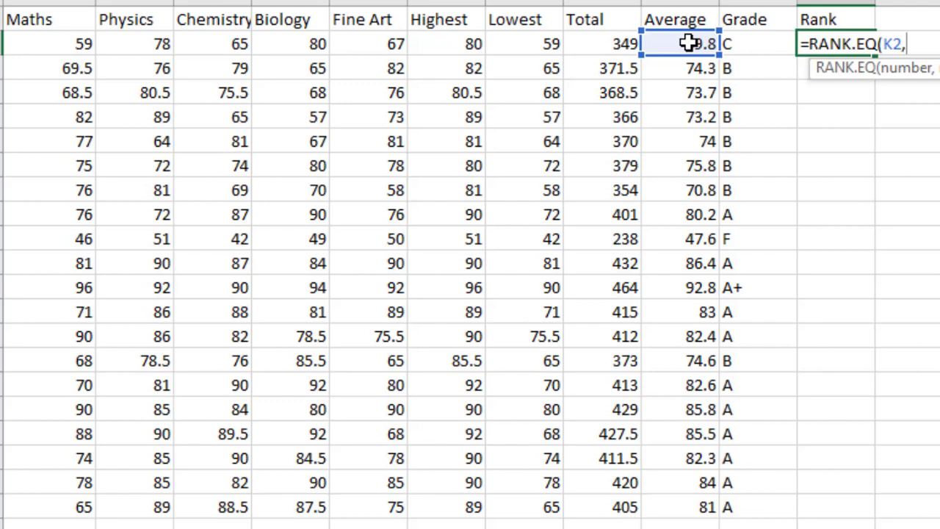
click(688, 44)
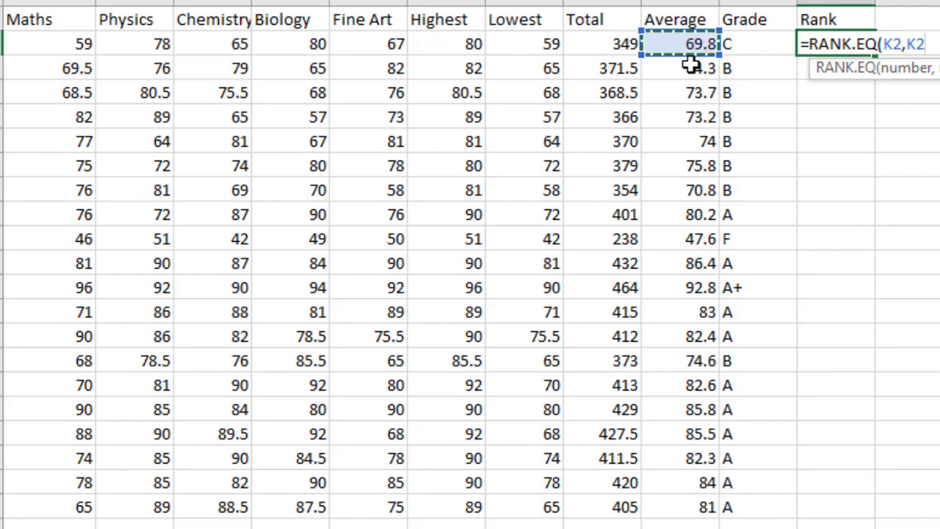
drag(690, 65, 694, 364)
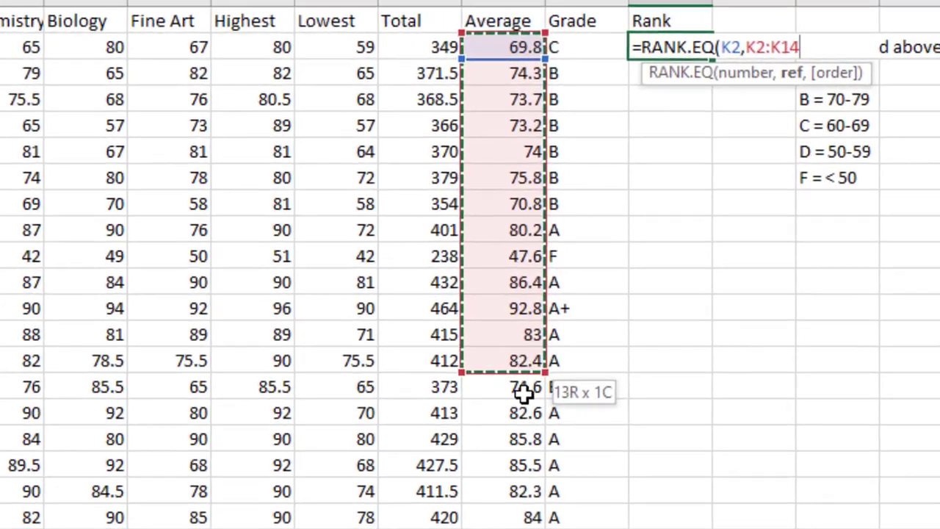
drag(523, 395, 523, 528)
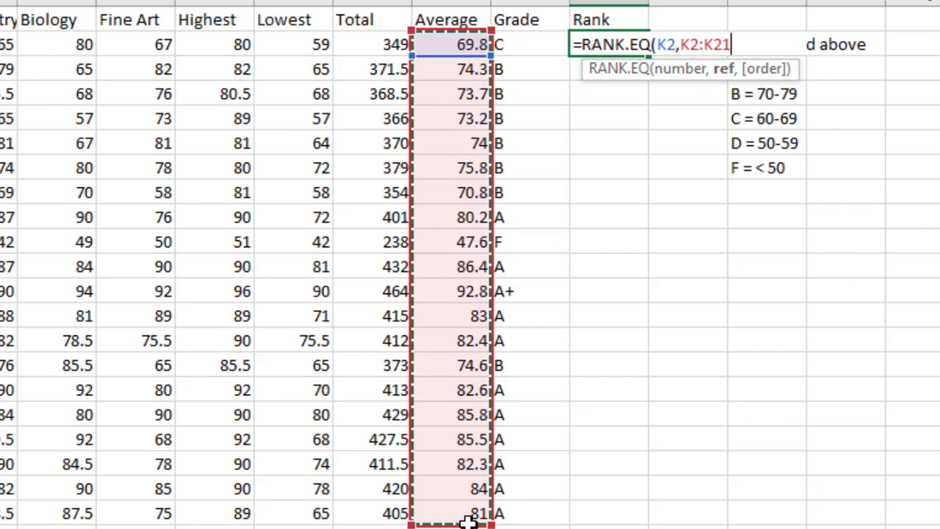
Make the reference range in the M2 rank formula absolute as $K$2:$K$21.
click(681, 44)
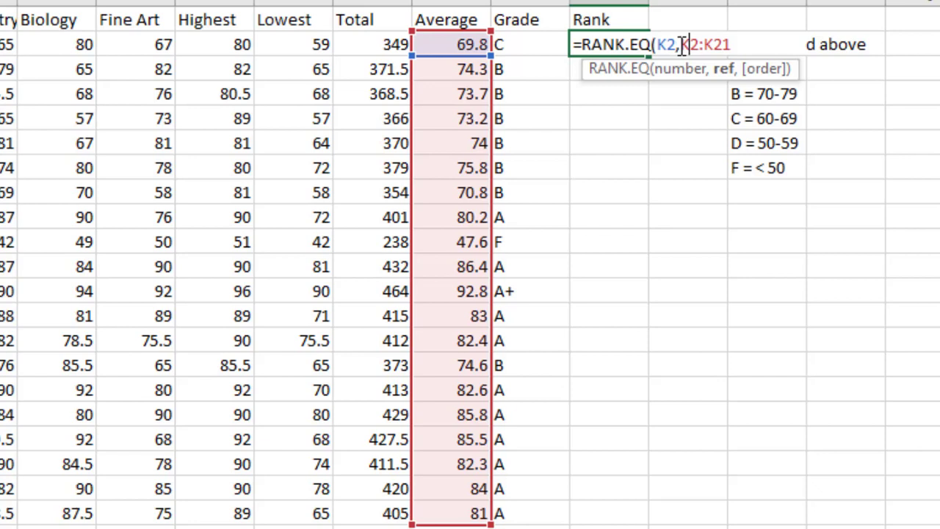
text($K)
text($)
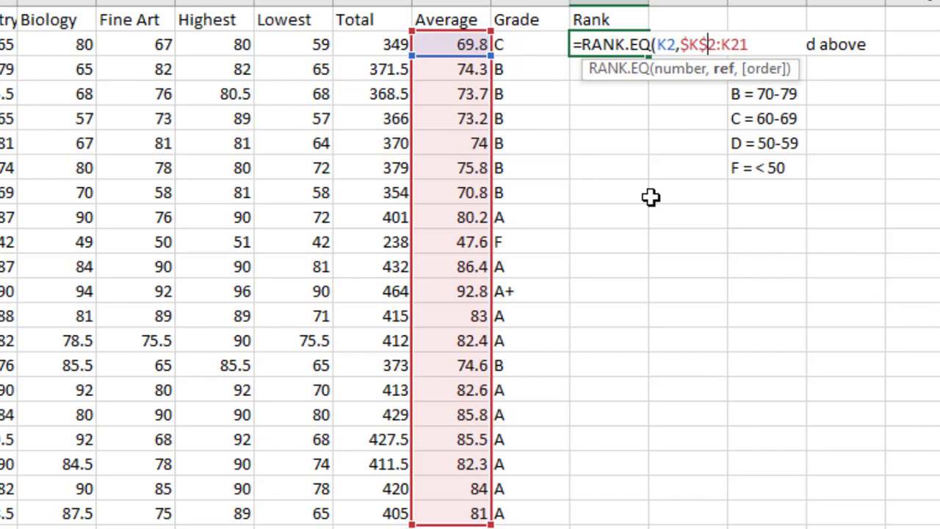
click(722, 45)
text($)
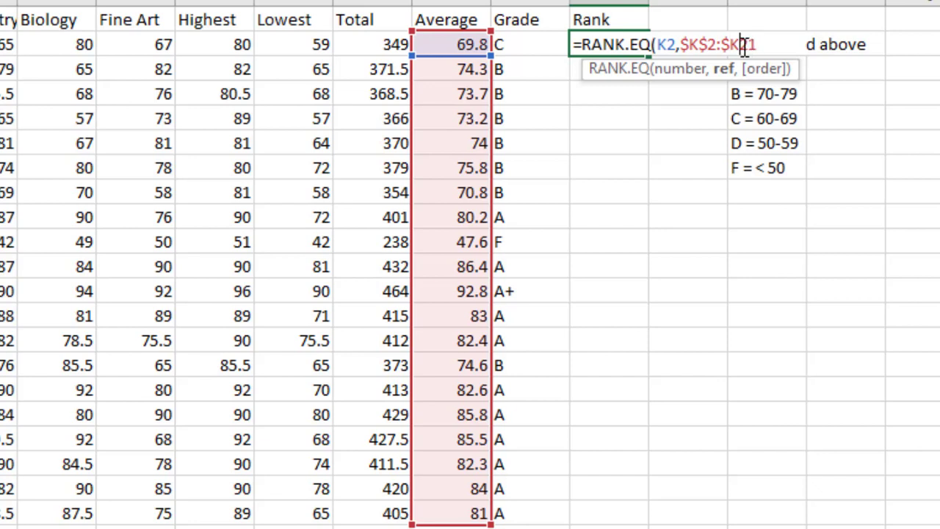
text($21)
Set the rank order to 0 - Descending, then close and commit the M2 formula.
text(,)
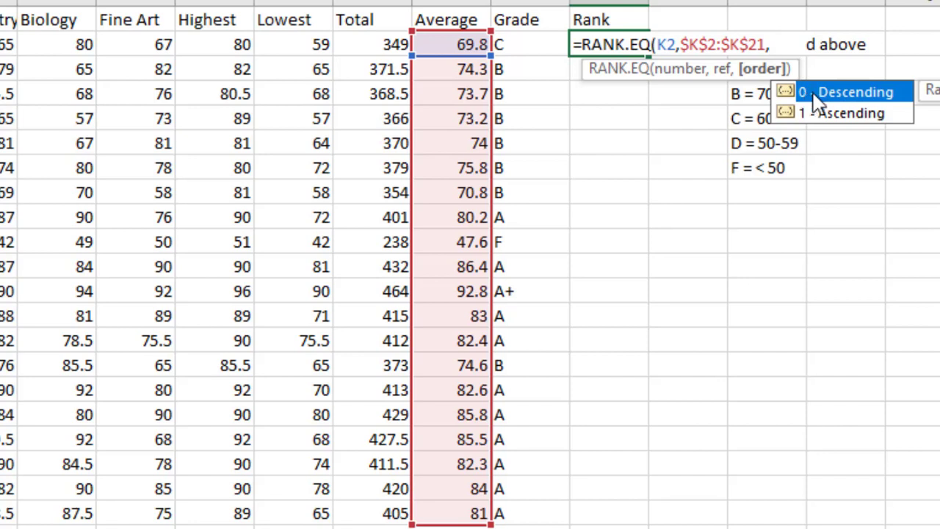
click(849, 96)
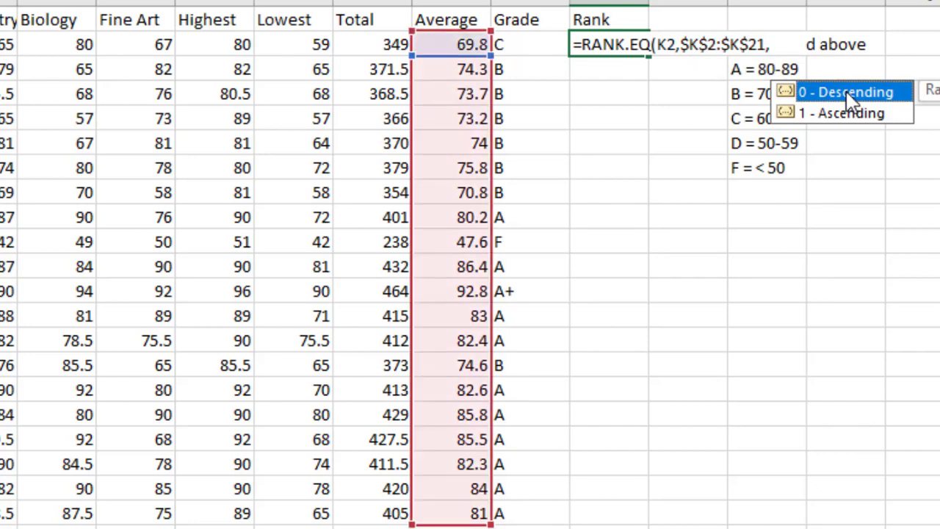
double_click(846, 93)
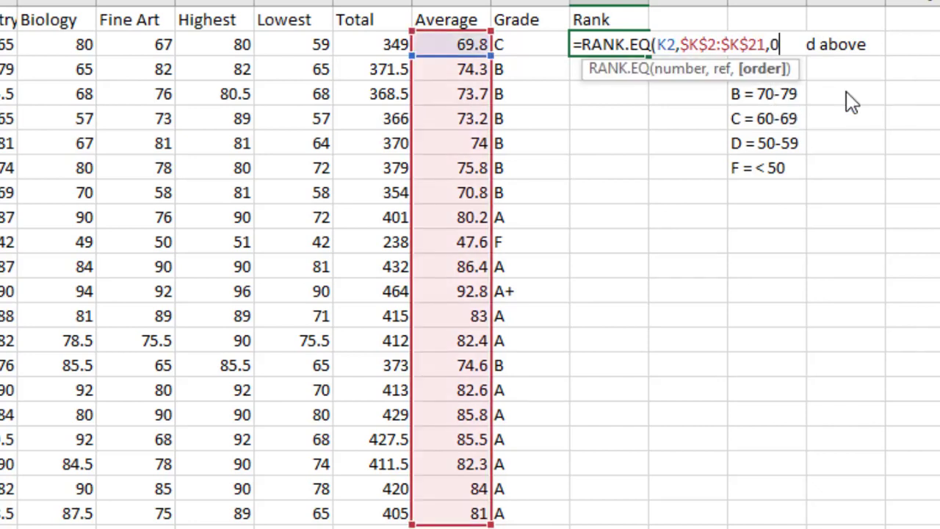
text())
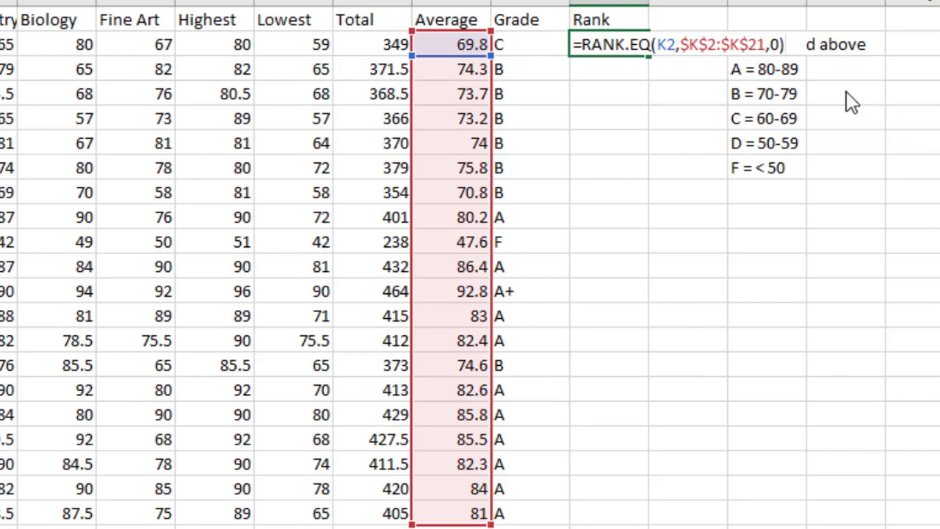
key(Return)
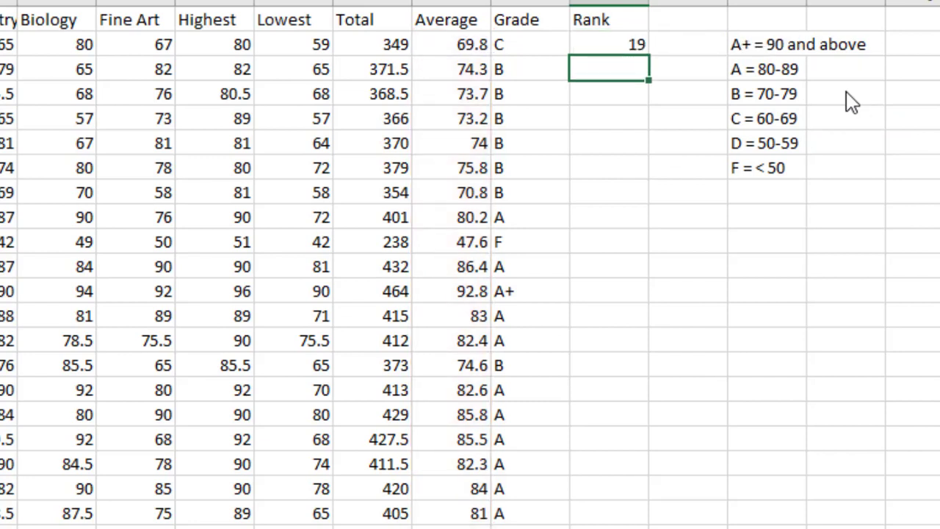
Fill the M2 rank formula down the Rank column to the last student row, M21.
click(633, 44)
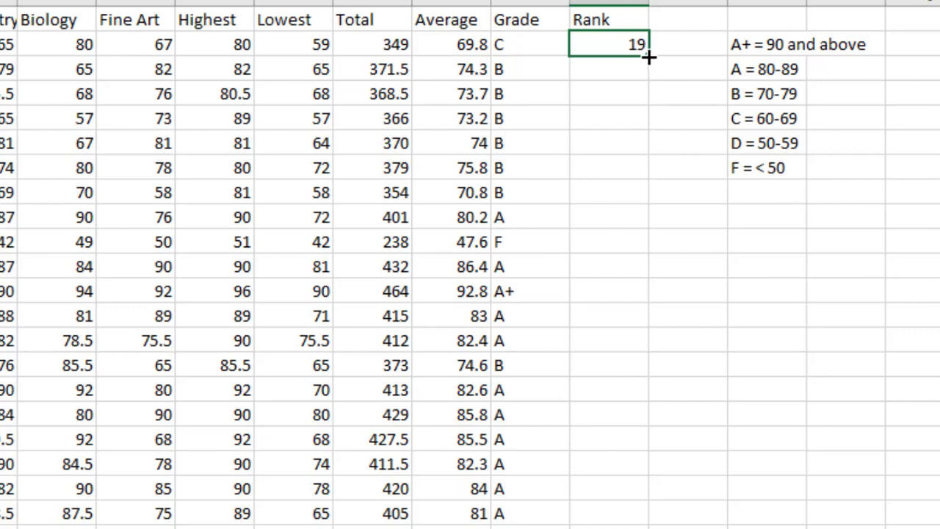
drag(648, 56, 647, 520)
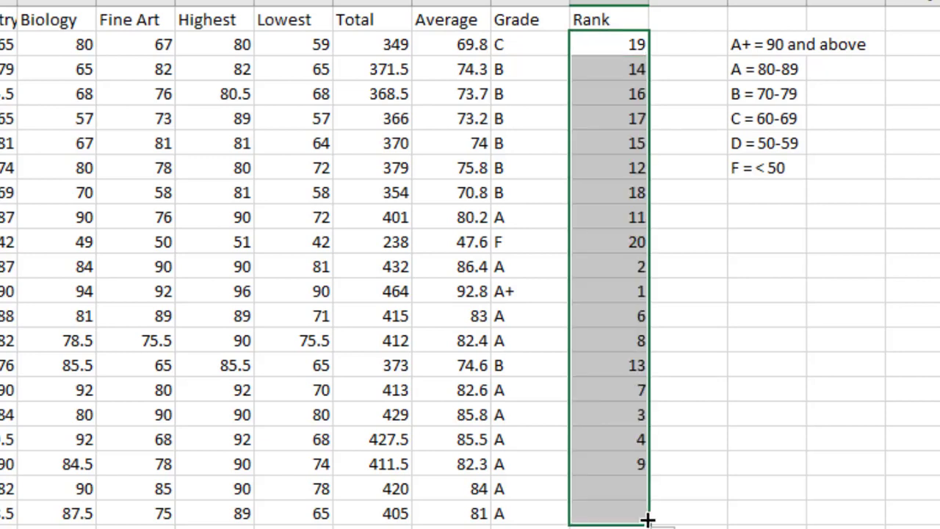
click(896, 487)
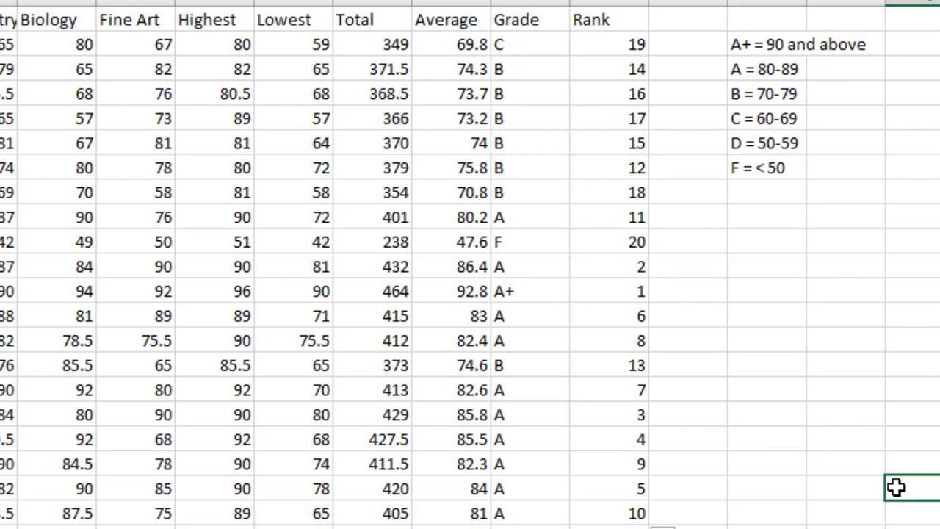
click(629, 291)
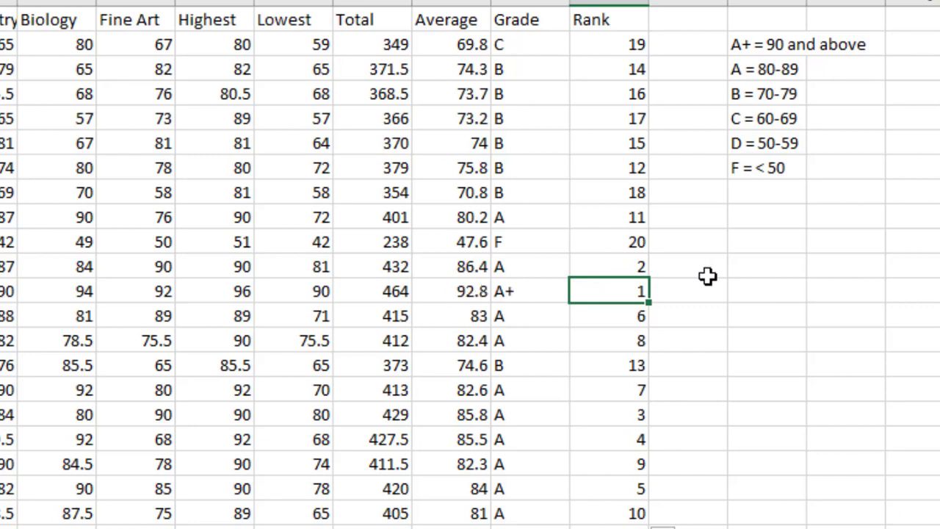
click(627, 265)
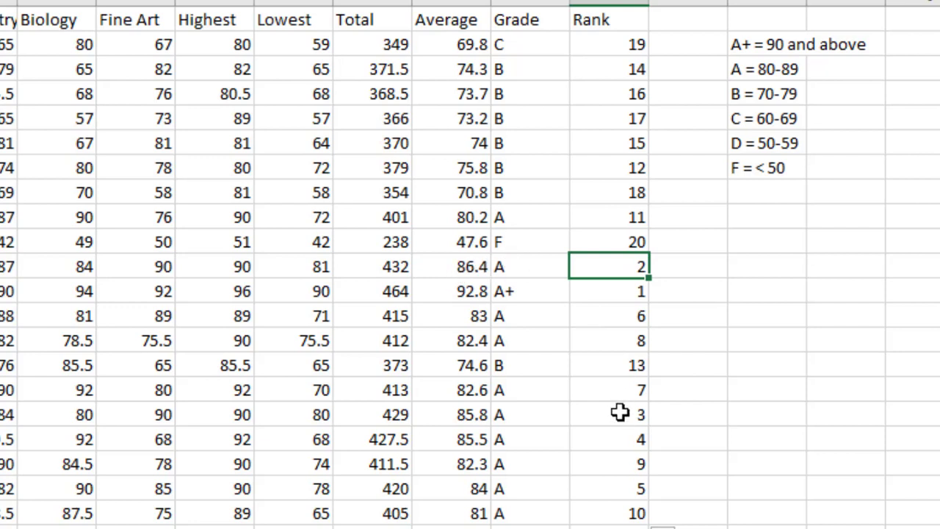
click(619, 413)
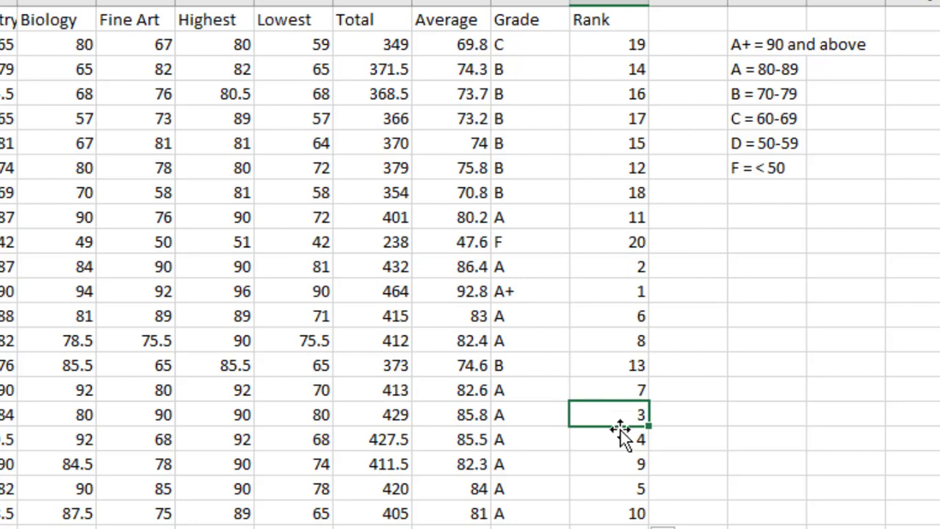
click(619, 440)
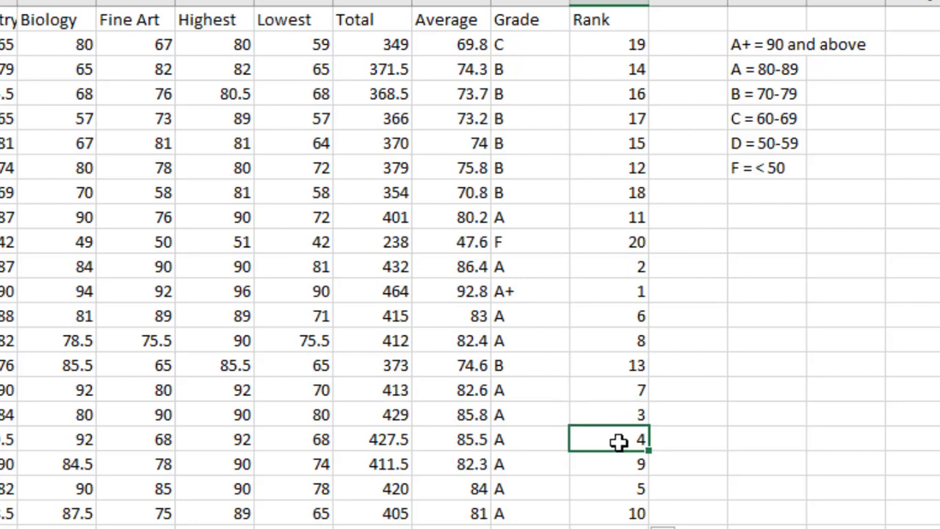